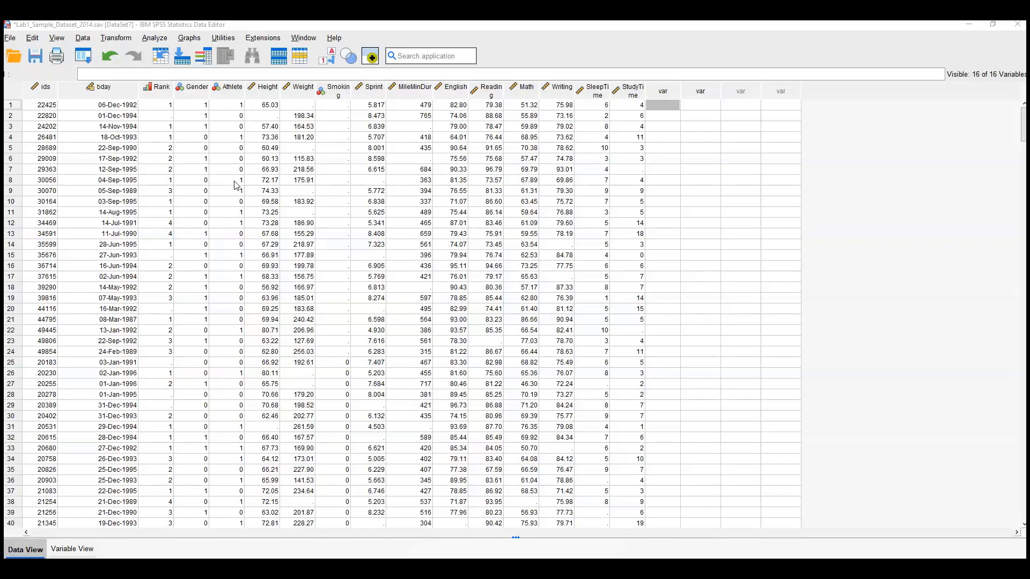
Look through the records in the dataset and return to the first case.
scroll(234, 192, down, 7)
scroll(236, 192, down, 20)
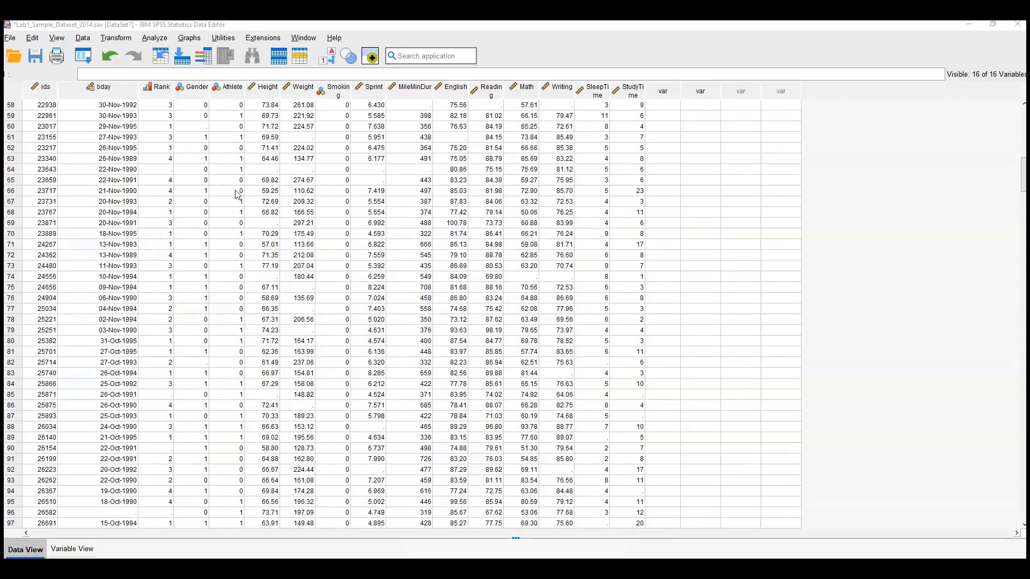
scroll(236, 193, up, 20)
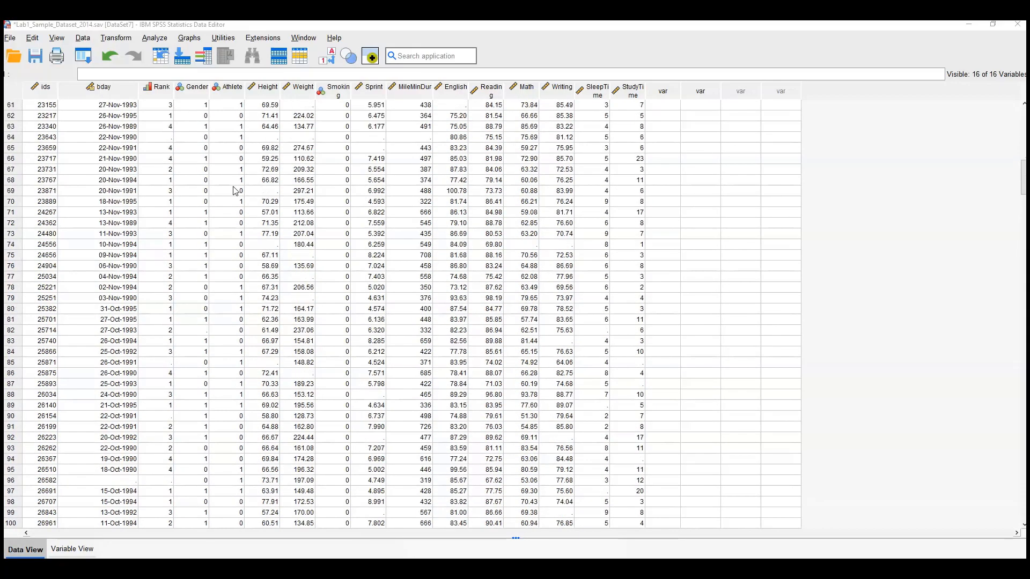
scroll(236, 191, up, 7)
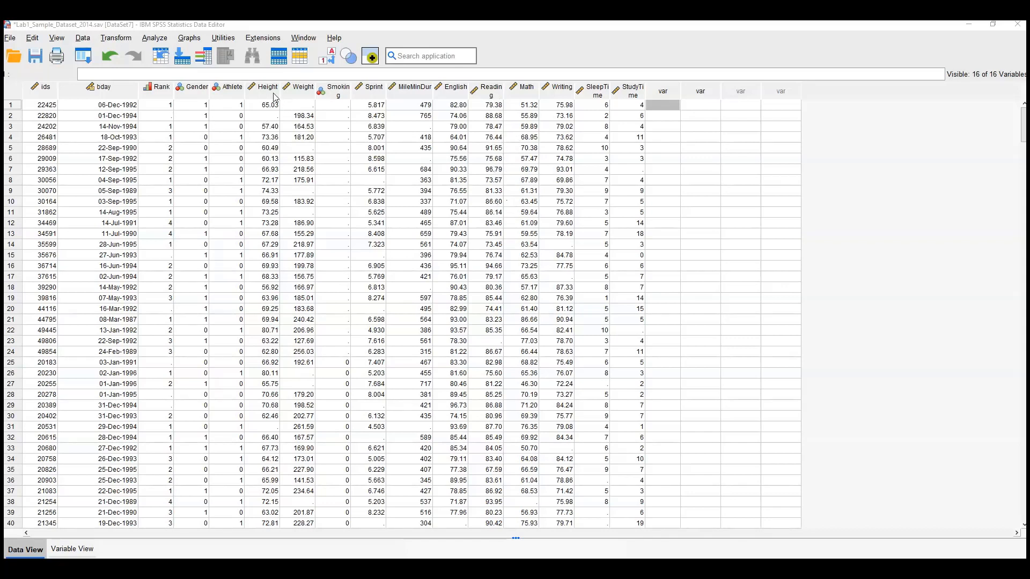
Open the One-Sample T Test and remove Math from its test variables.
click(155, 38)
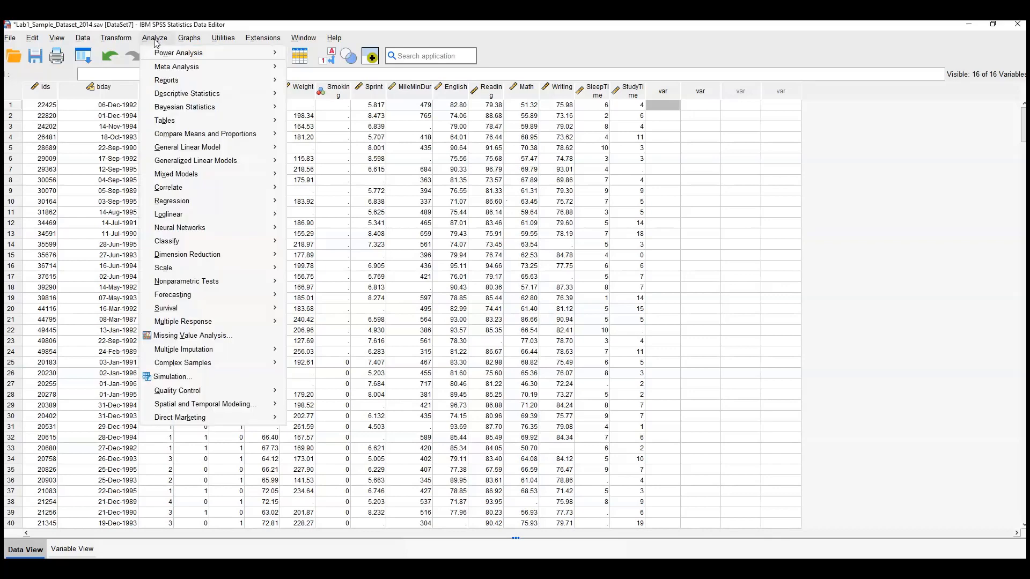
mouse_move(187, 138)
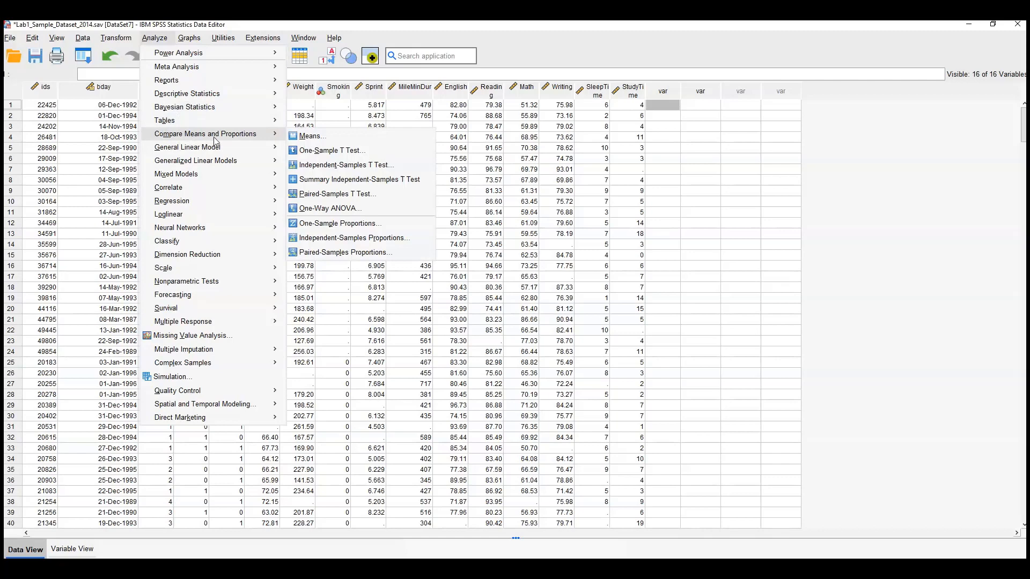
click(349, 155)
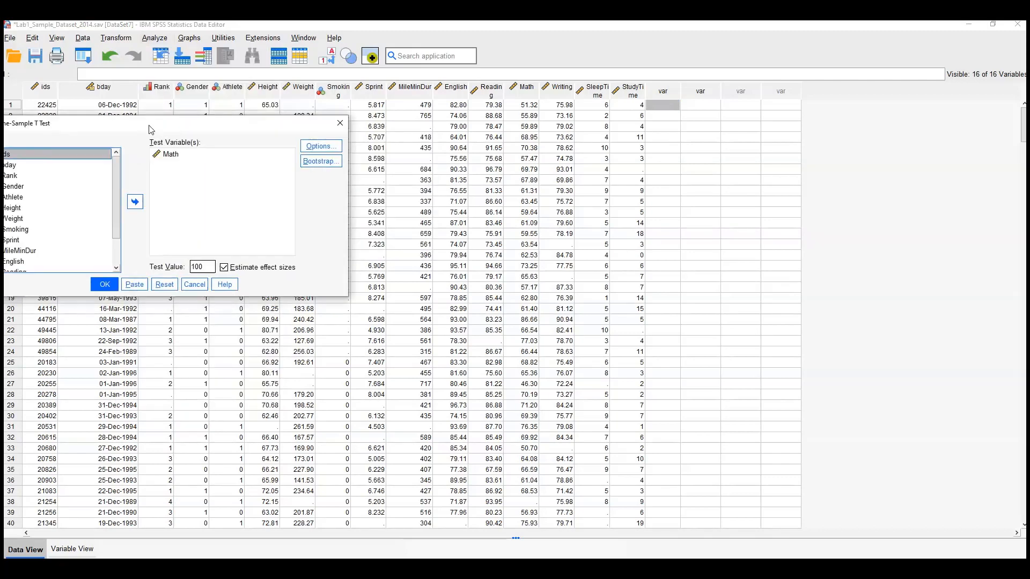
drag(150, 127, 519, 132)
click(559, 162)
click(513, 208)
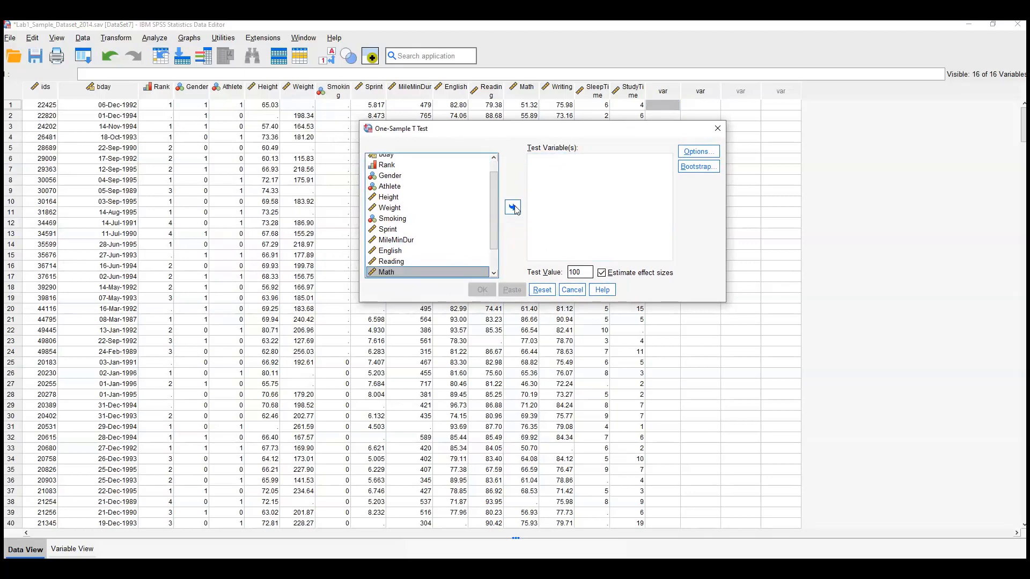
Add Reading as the test variable and run the one-sample t test against a test value of 100.
drag(491, 217, 494, 184)
drag(494, 175, 494, 199)
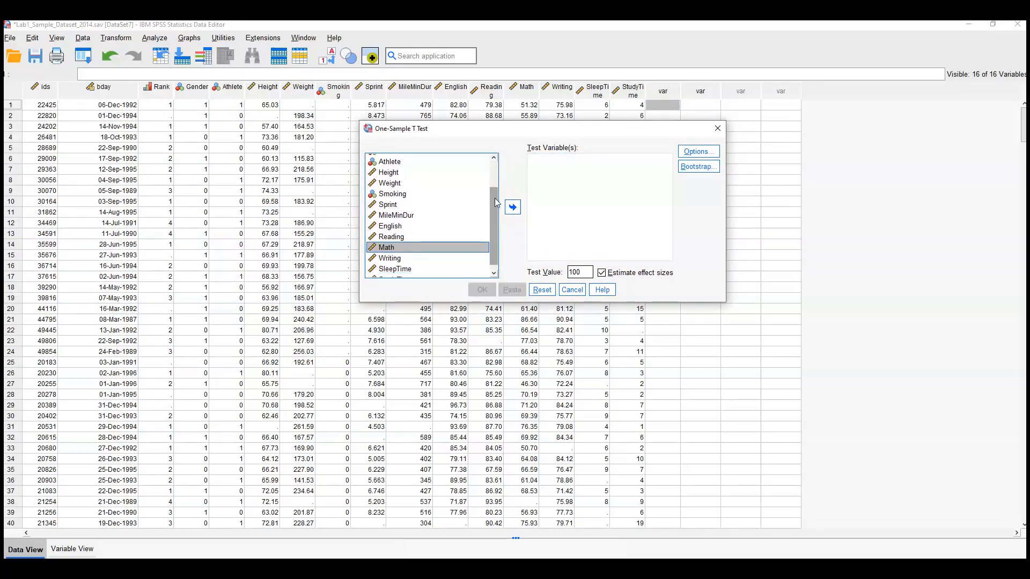
click(414, 239)
click(513, 207)
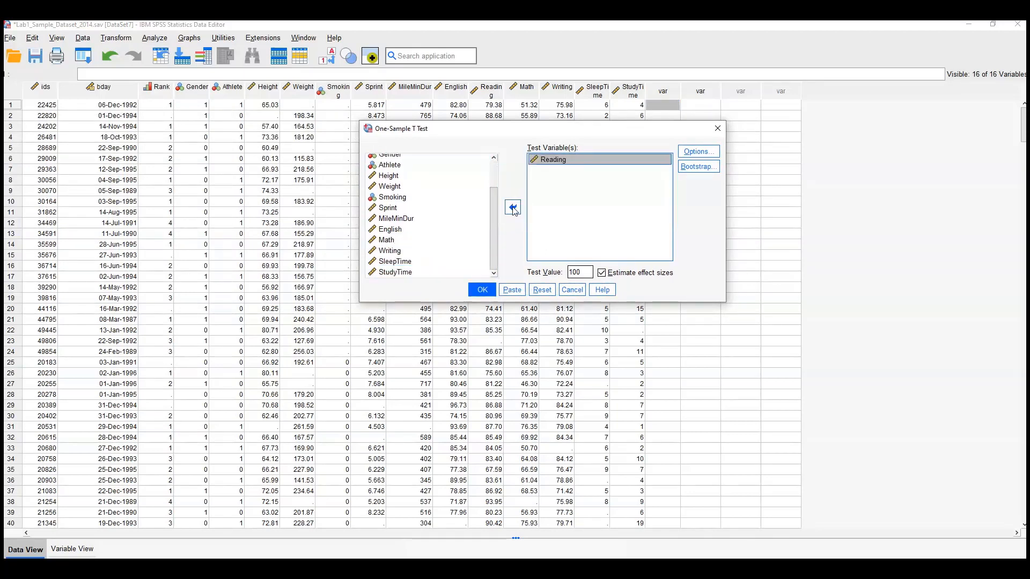
click(567, 272)
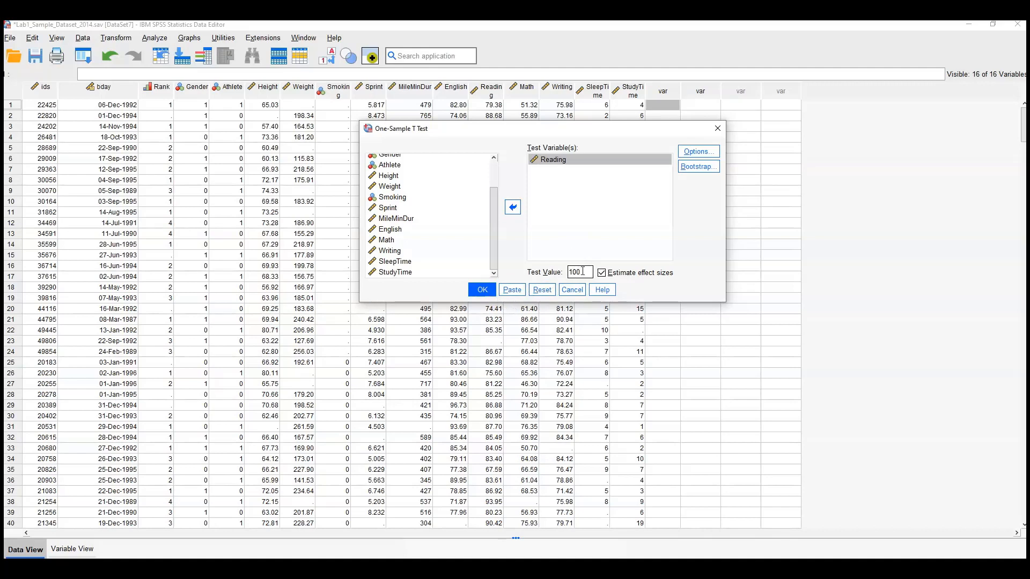
click(480, 290)
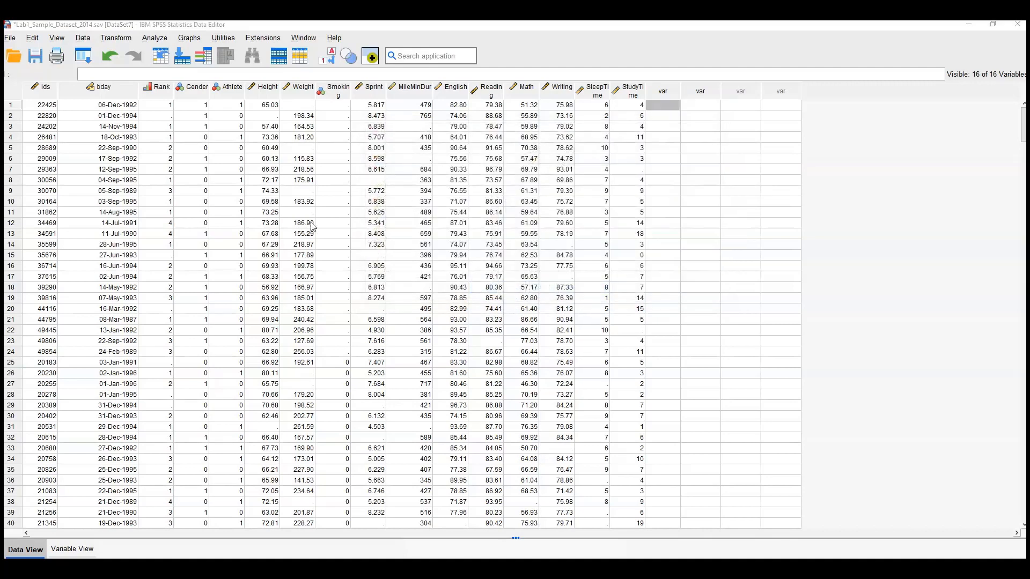
Maximize the output window and examine the one-sample statistics and test tables for Reading.
drag(4, 51, 568, 99)
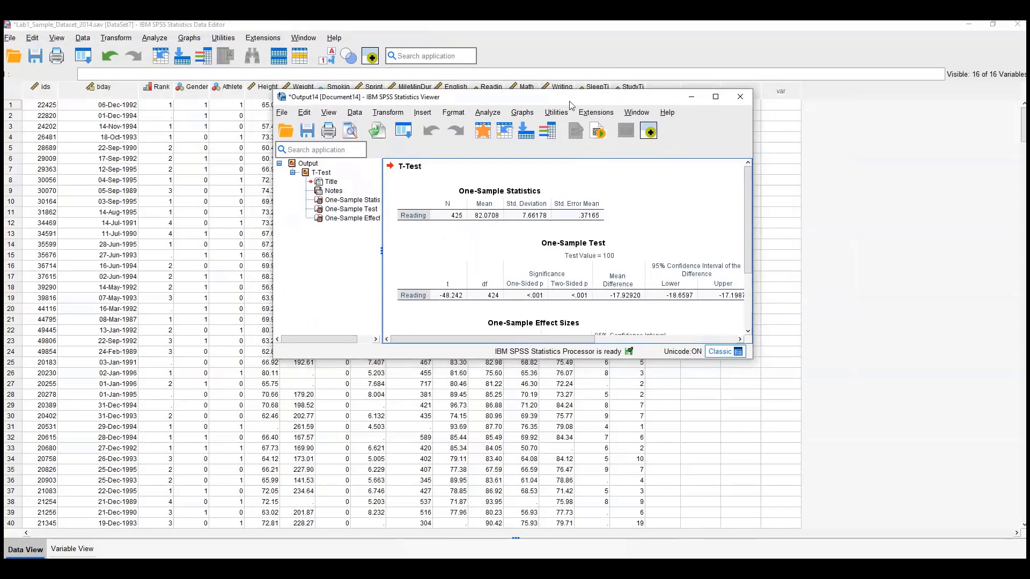
click(719, 98)
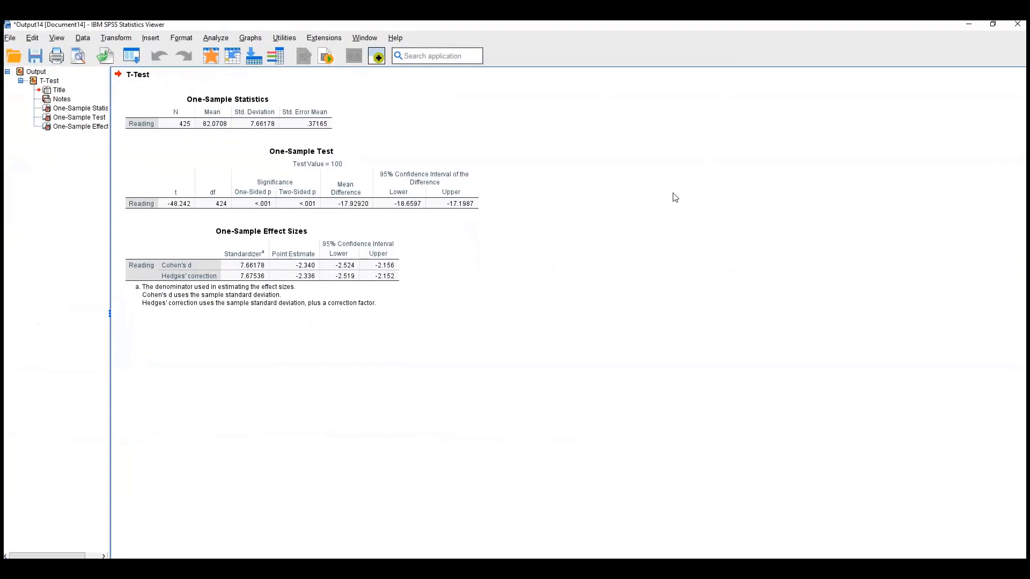
click(249, 123)
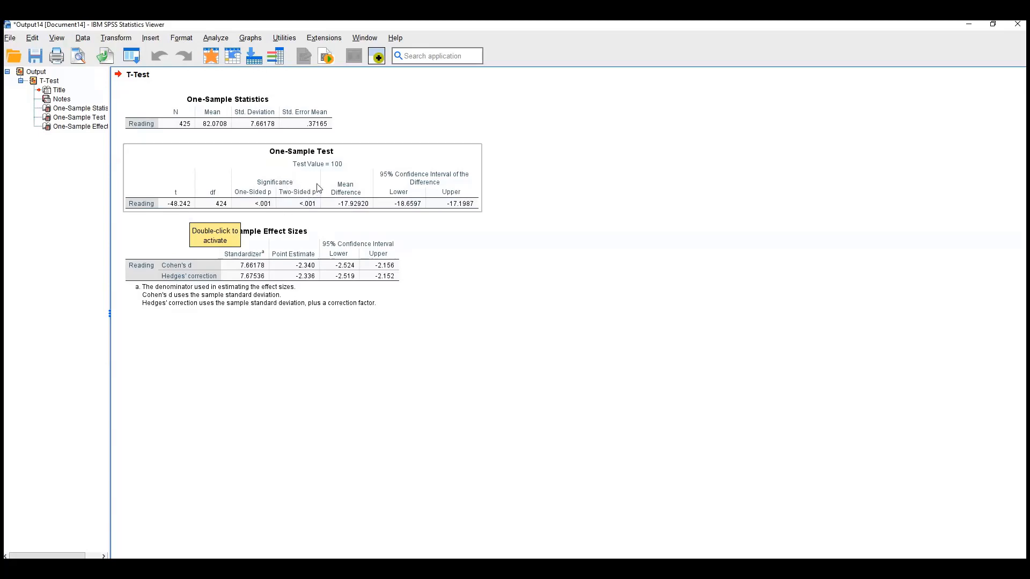
click(210, 124)
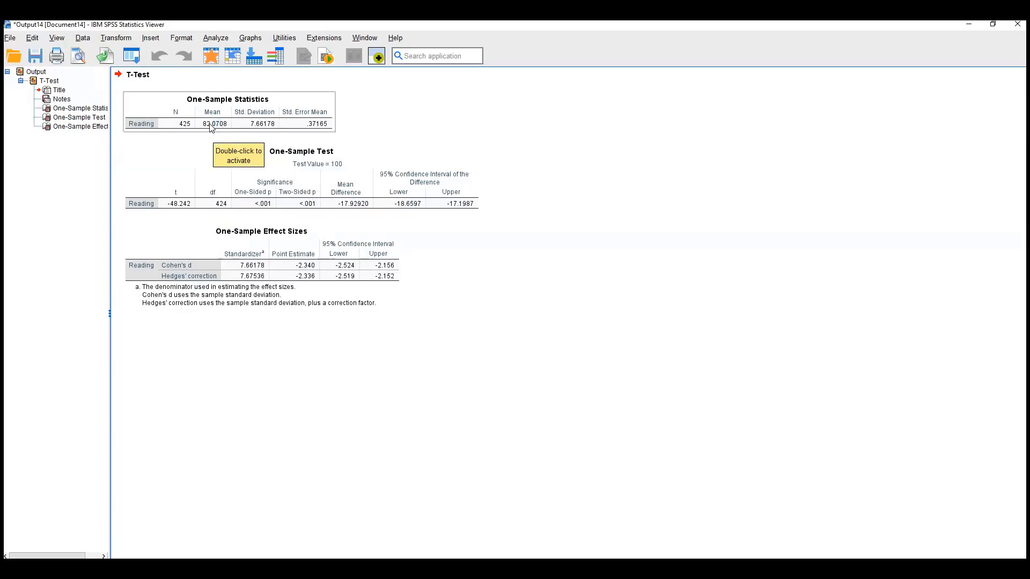
click(231, 161)
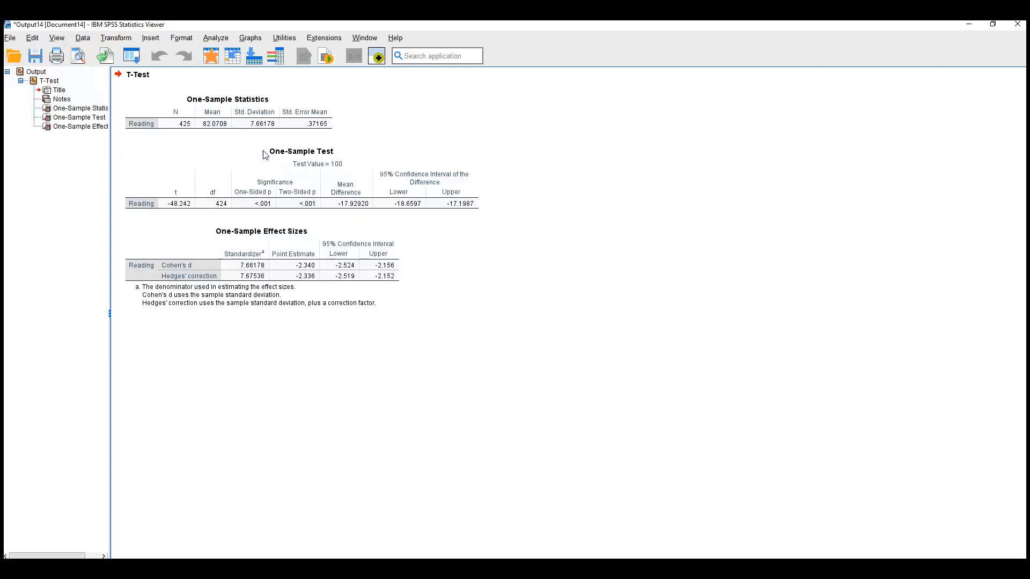
Start another One-Sample T Test and replace Reading with Math as the test variable.
click(219, 39)
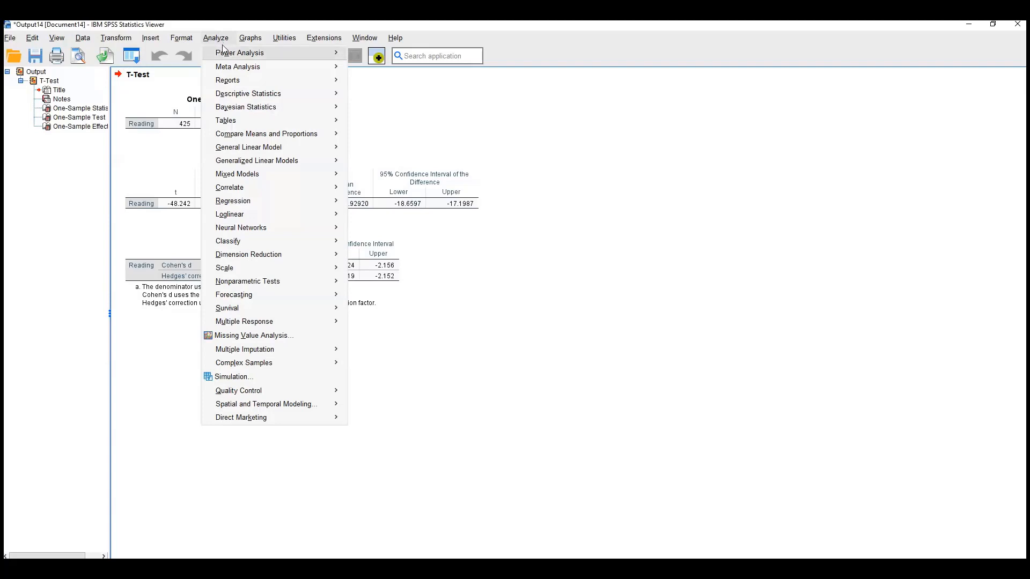
mouse_move(258, 138)
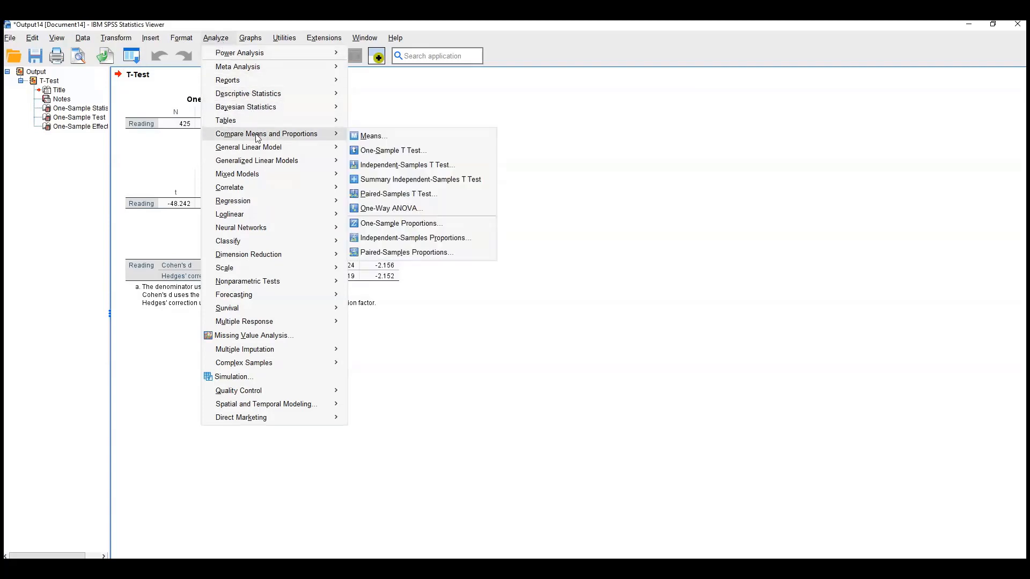
click(386, 151)
click(553, 160)
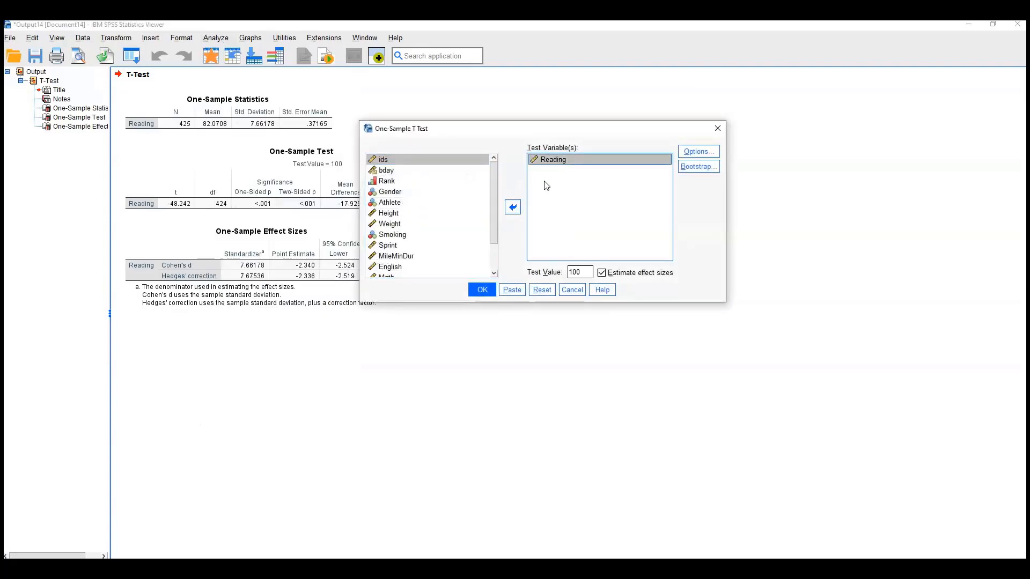
click(512, 207)
drag(496, 211, 488, 233)
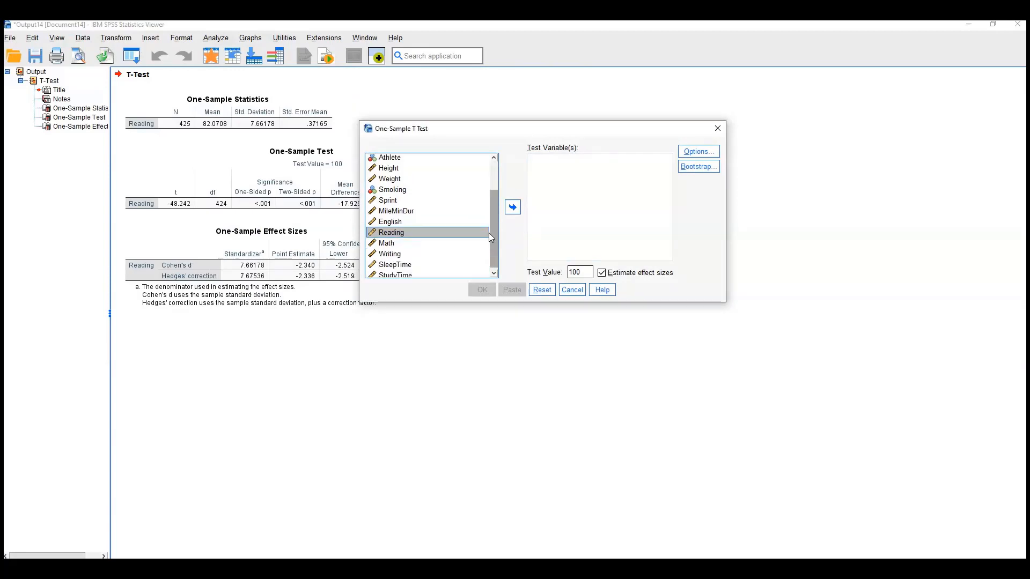
click(416, 244)
click(512, 207)
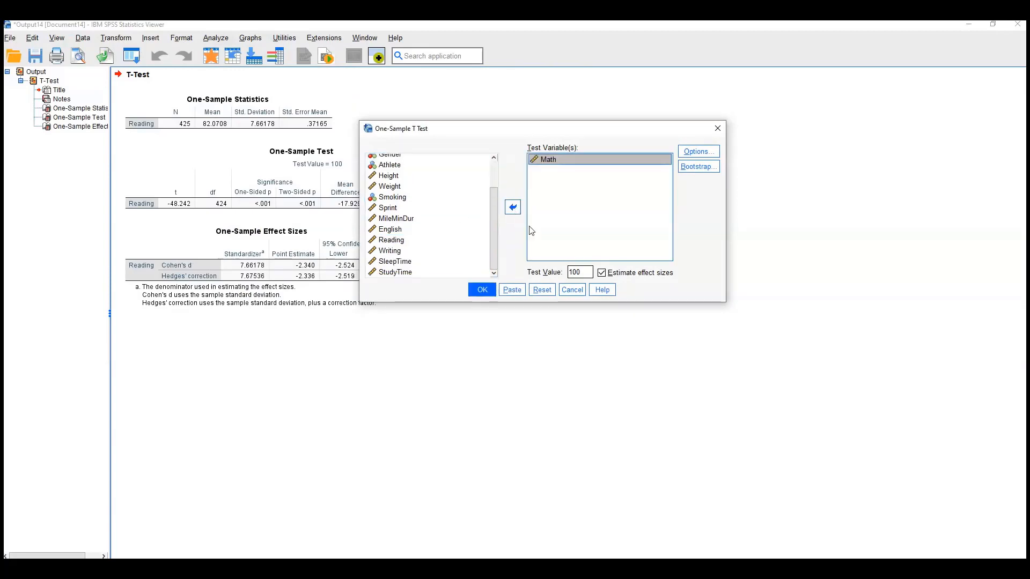
Set the test value to 80 and run the one-sample t test on Math.
double_click(581, 272)
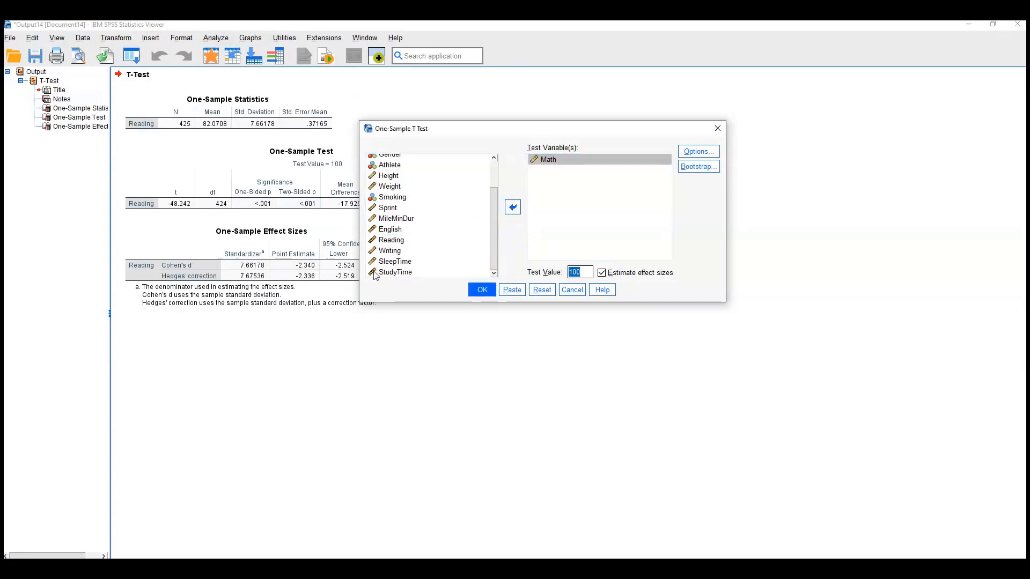
text(80)
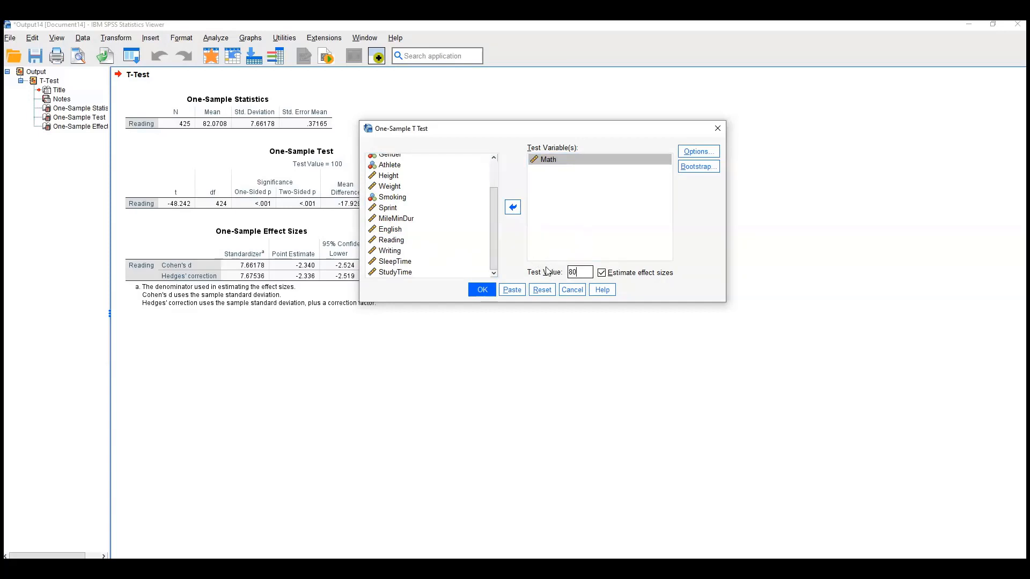
click(482, 293)
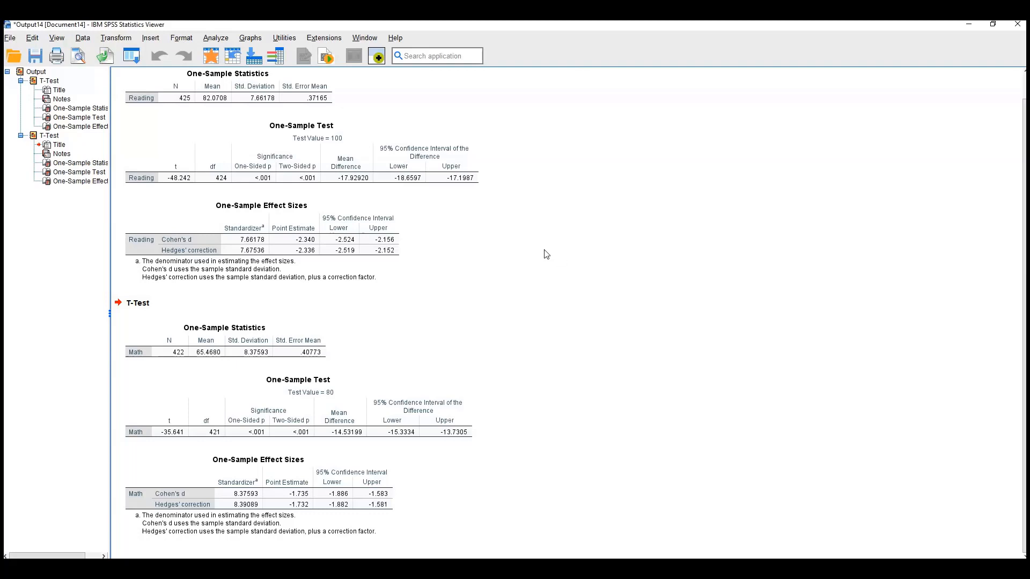
Open the Paired-Samples T Test and define the first pair as Reading and Math.
click(216, 38)
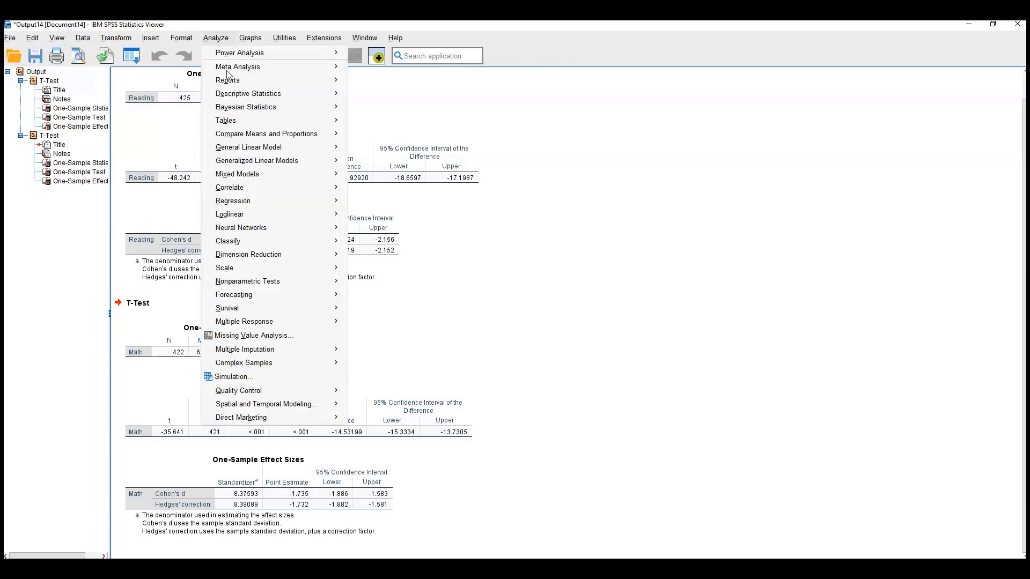
mouse_move(249, 134)
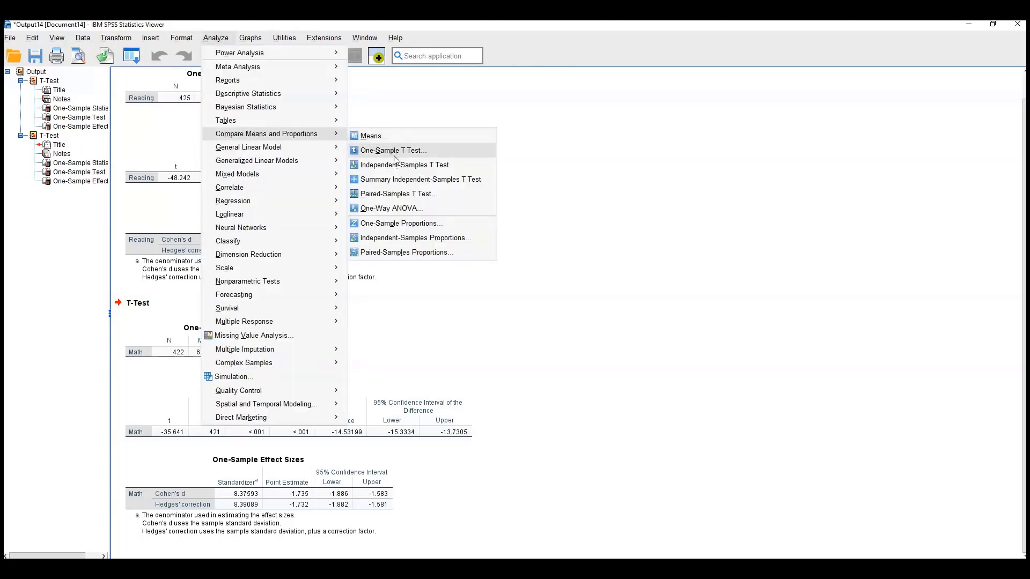
click(408, 197)
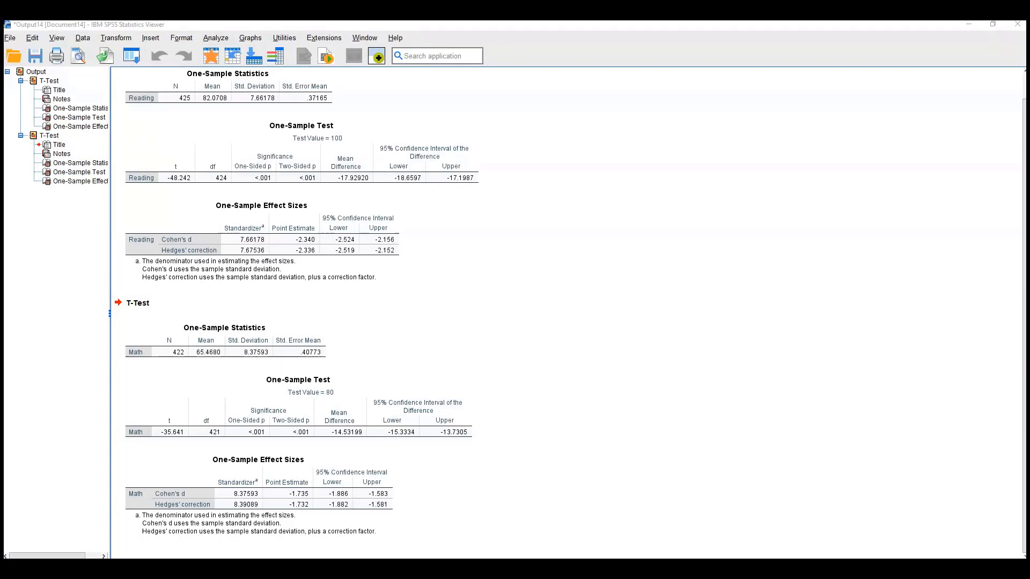
drag(282, 127, 658, 194)
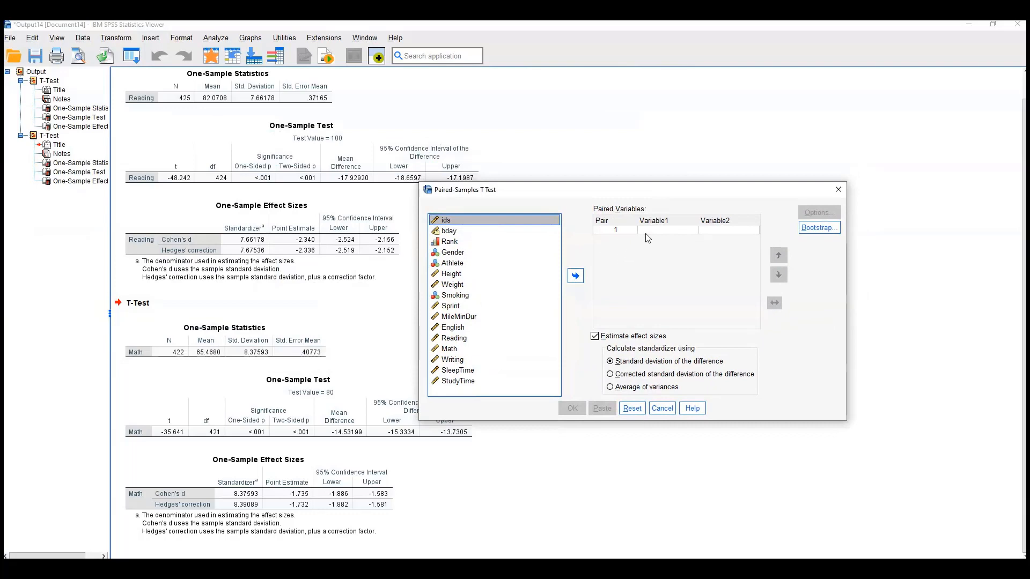
click(461, 339)
click(575, 276)
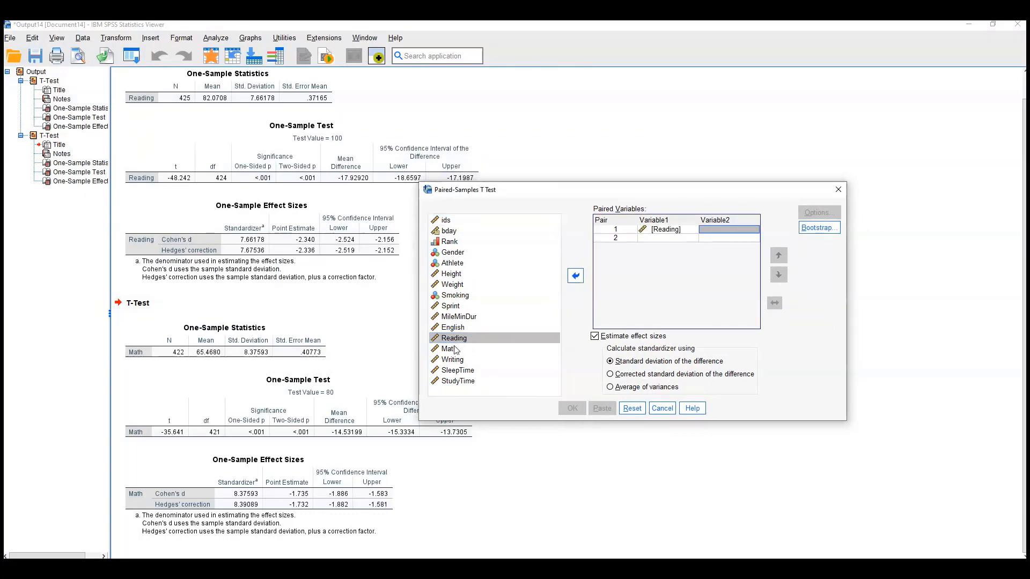
click(571, 278)
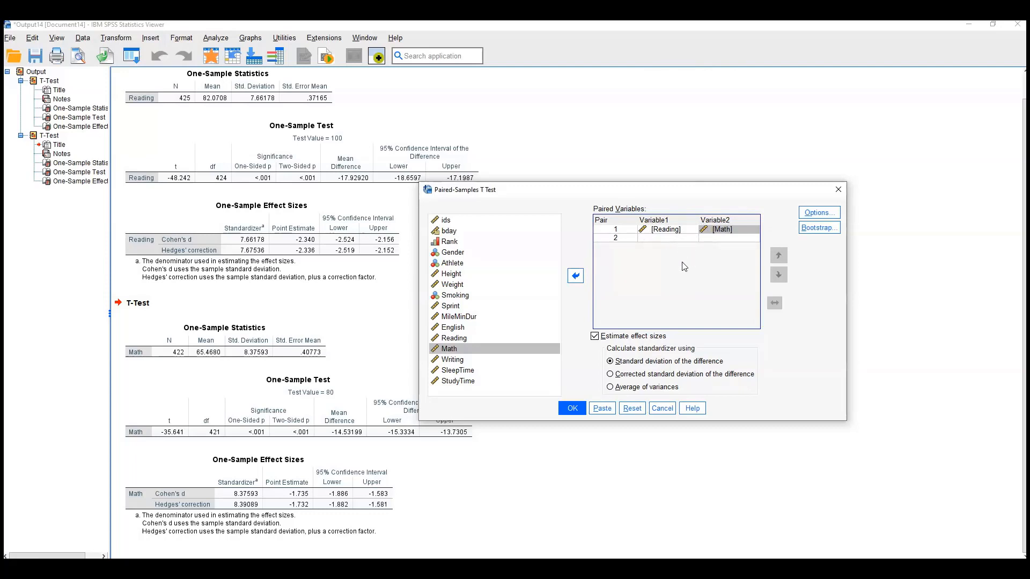
Add English and Reading as the second pair and run the paired-samples t test.
click(453, 327)
click(575, 276)
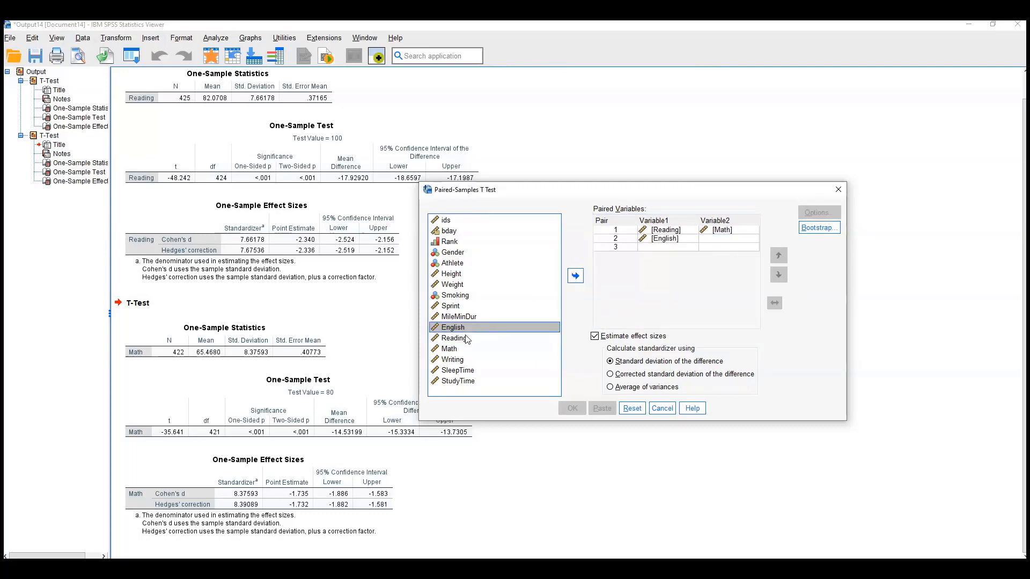
click(454, 338)
click(575, 277)
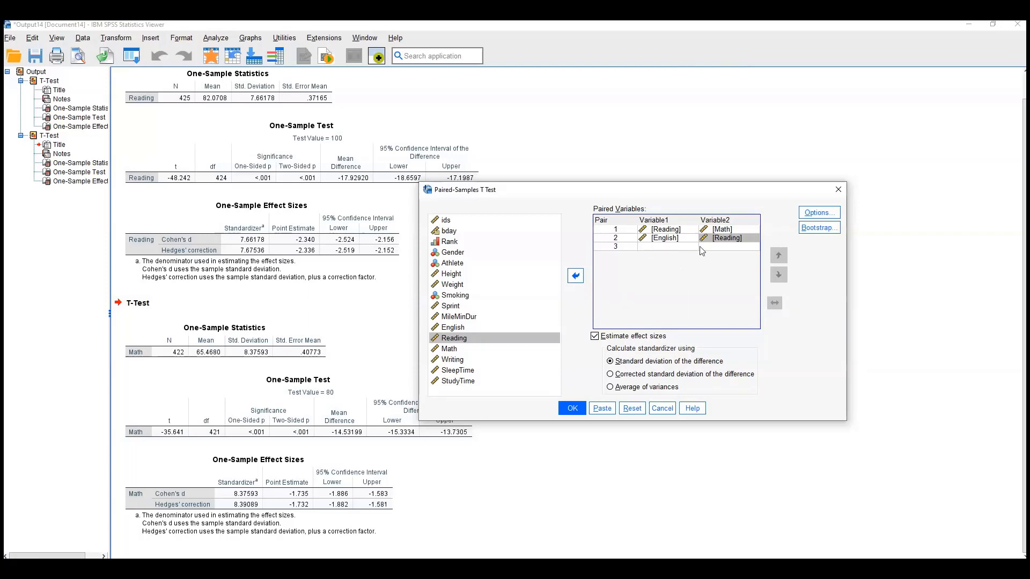
click(569, 408)
Examine the paired samples statistics and correlations tables for both pairs.
click(353, 255)
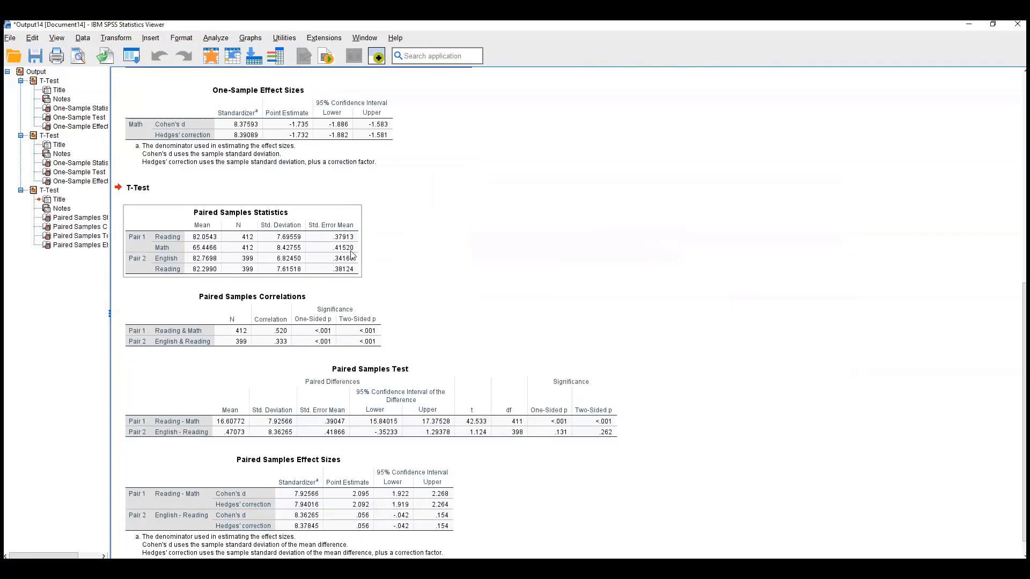
scroll(328, 252, down, 1)
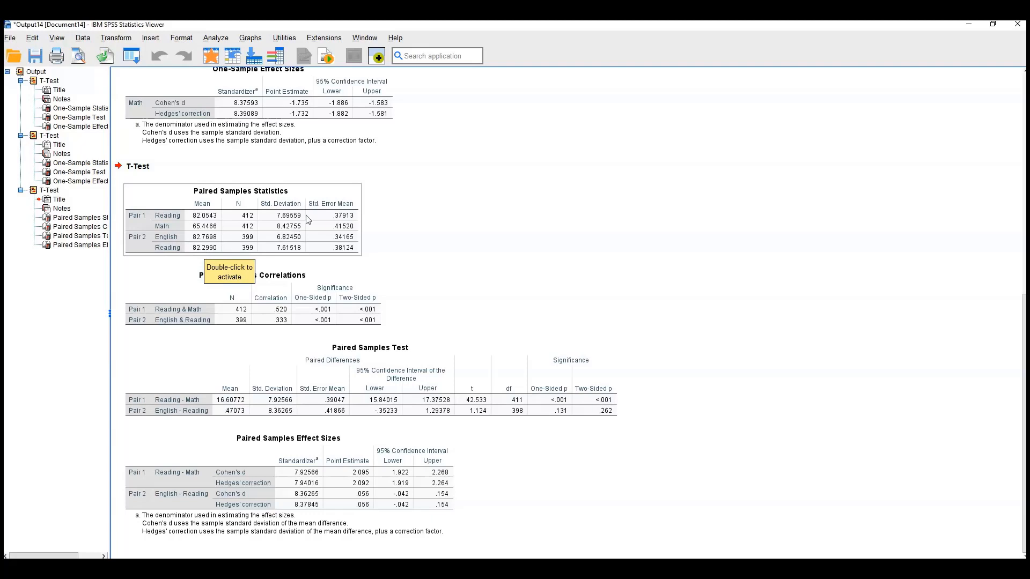
click(244, 294)
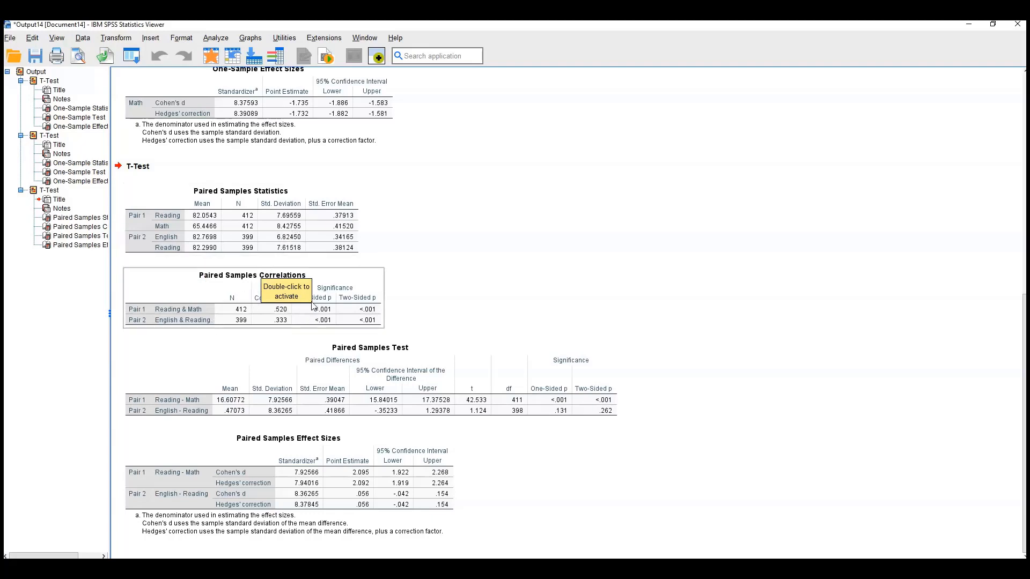
Examine the paired samples test table and compare the mean differences with the means in the paired samples statistics.
click(344, 347)
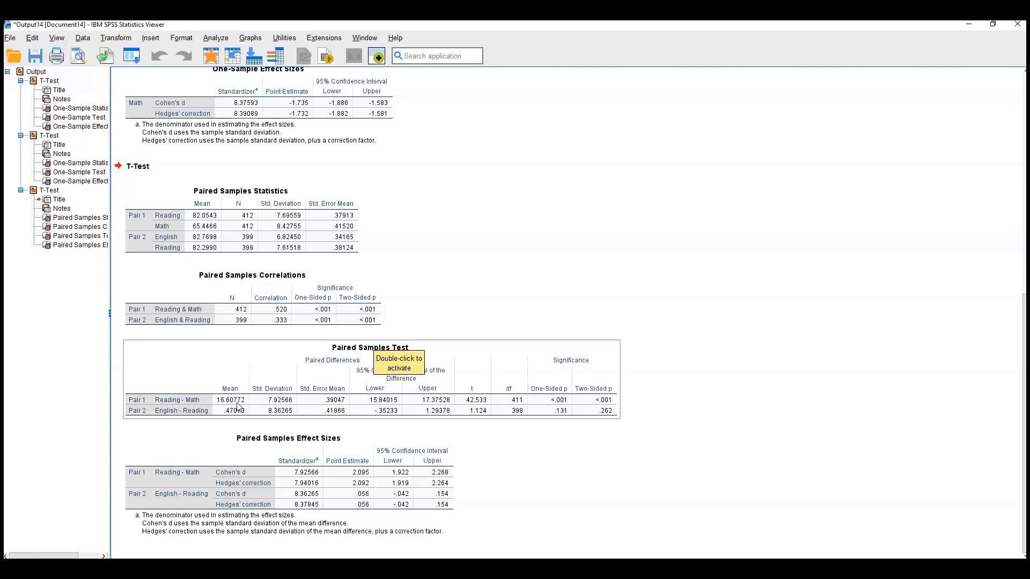
click(191, 247)
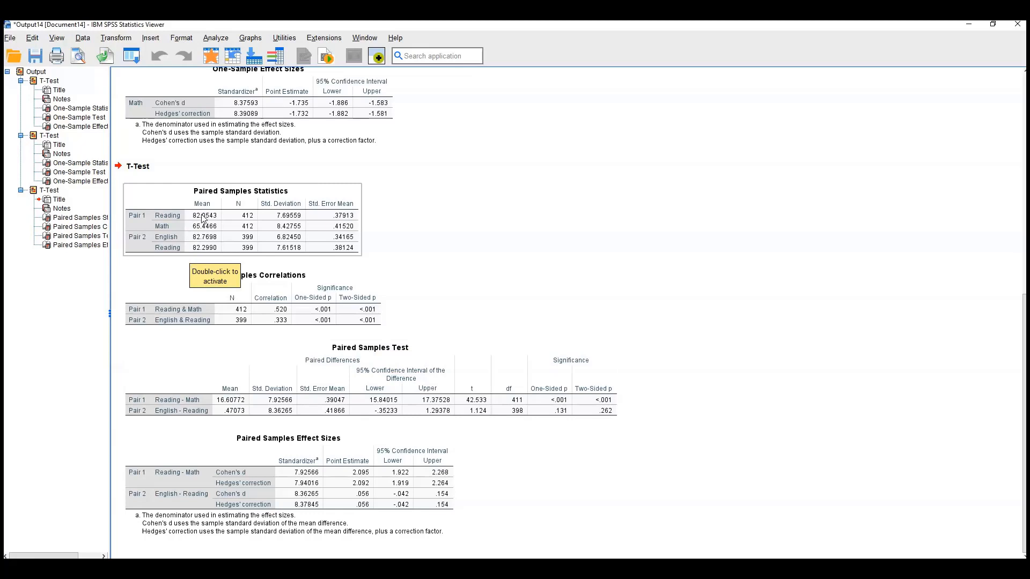
click(236, 413)
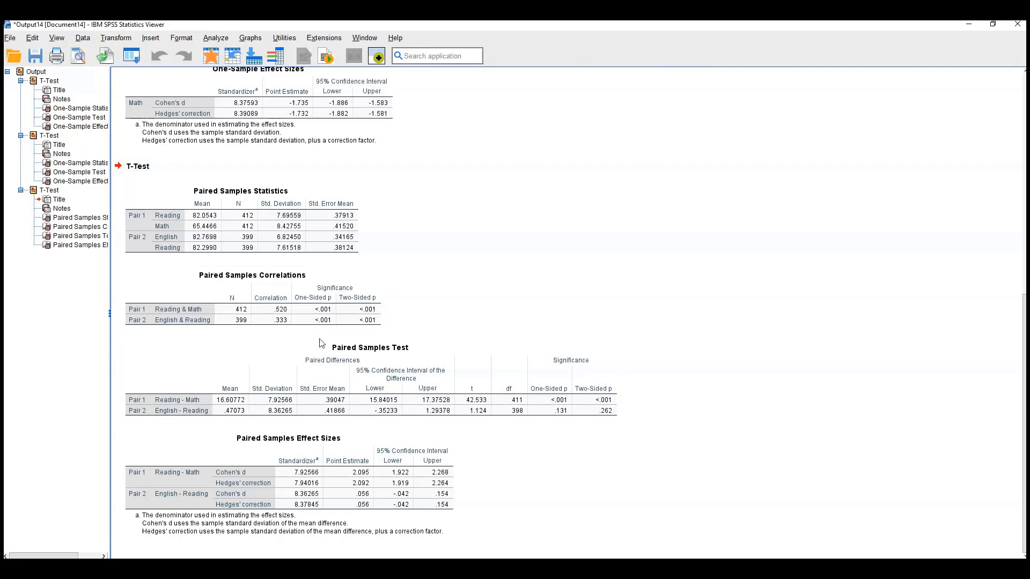
Return to the dataset, open the Independent-Samples T Test and reset its previous settings.
click(970, 26)
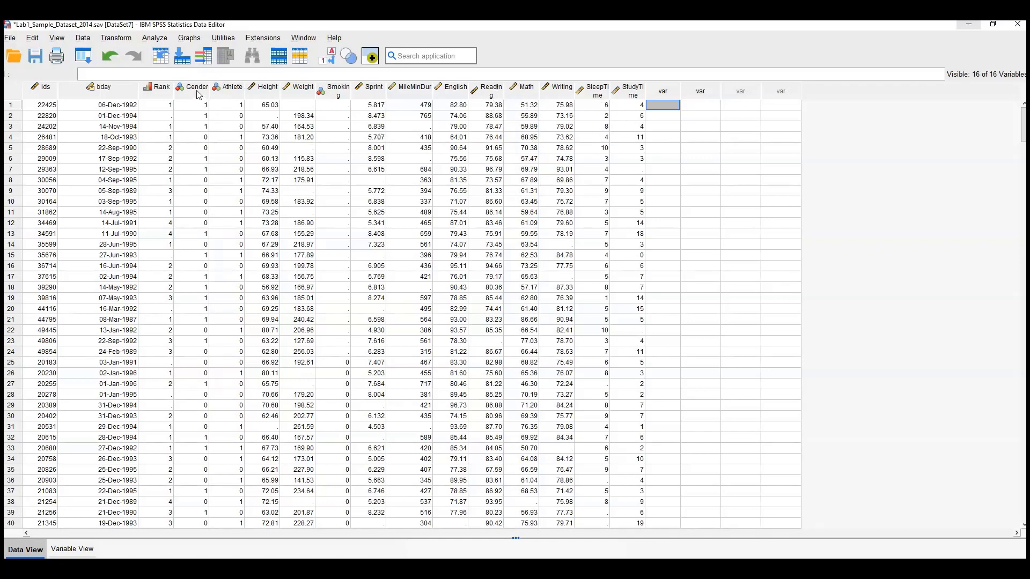
click(154, 38)
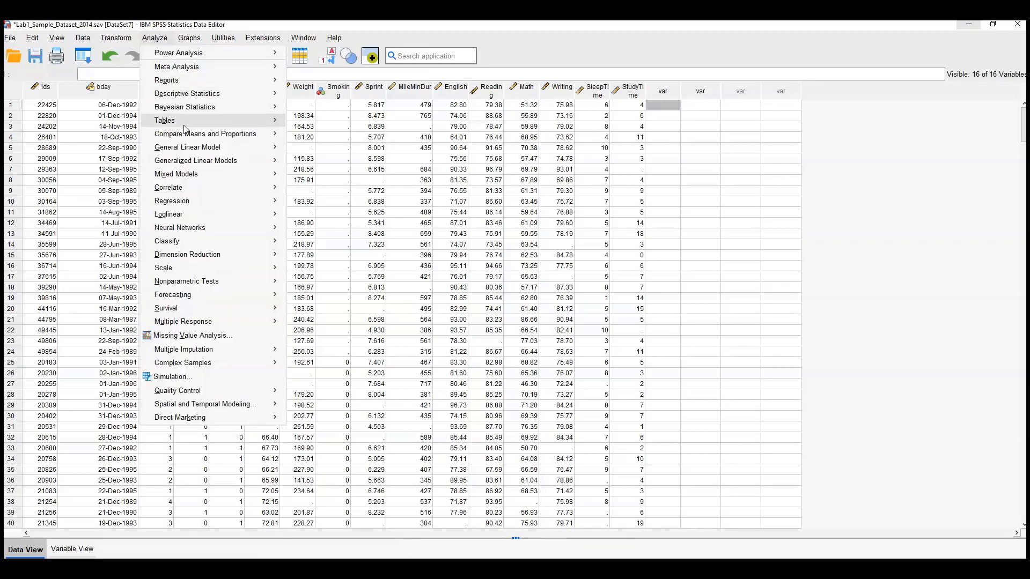
mouse_move(189, 135)
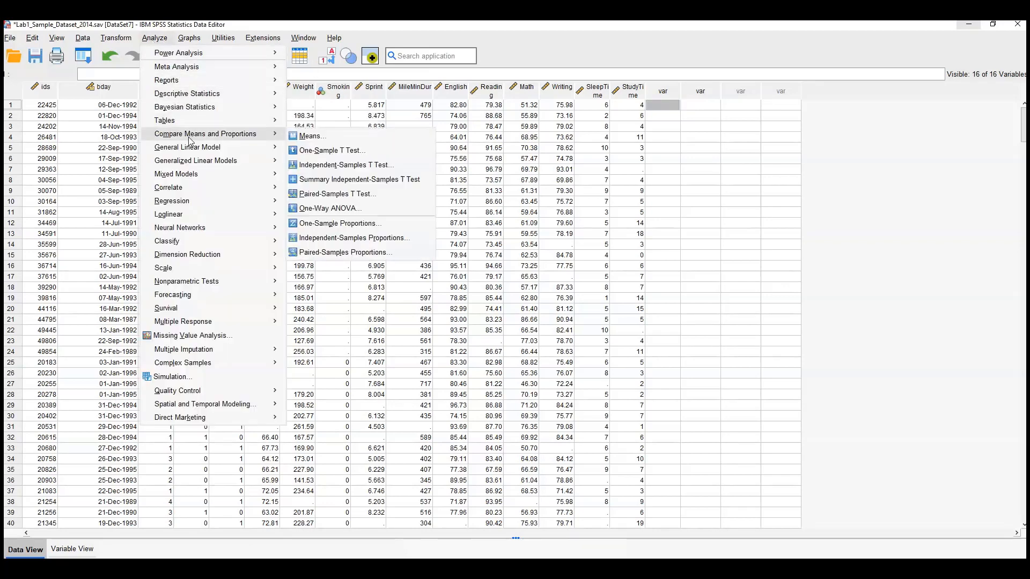
click(342, 166)
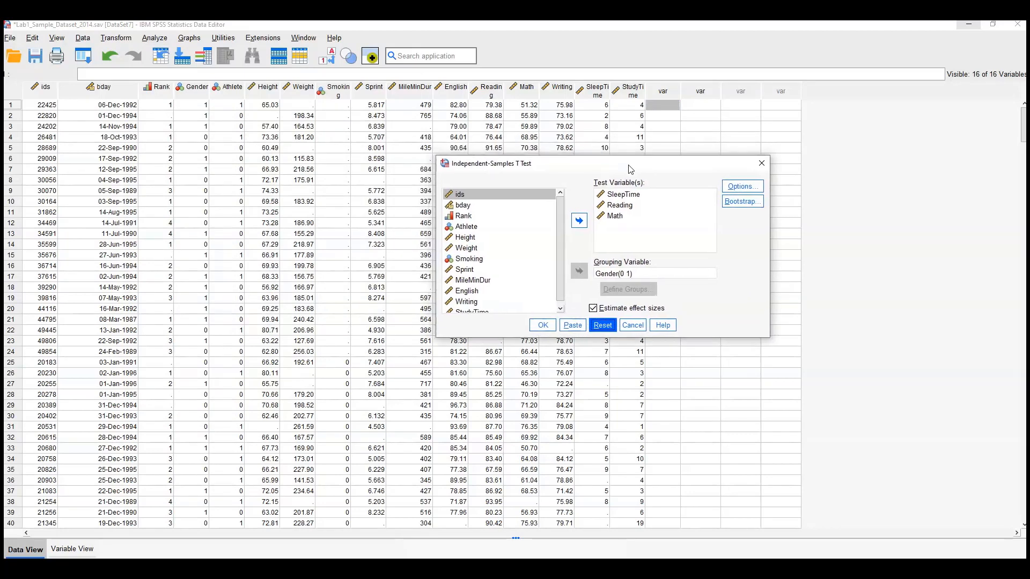
click(622, 342)
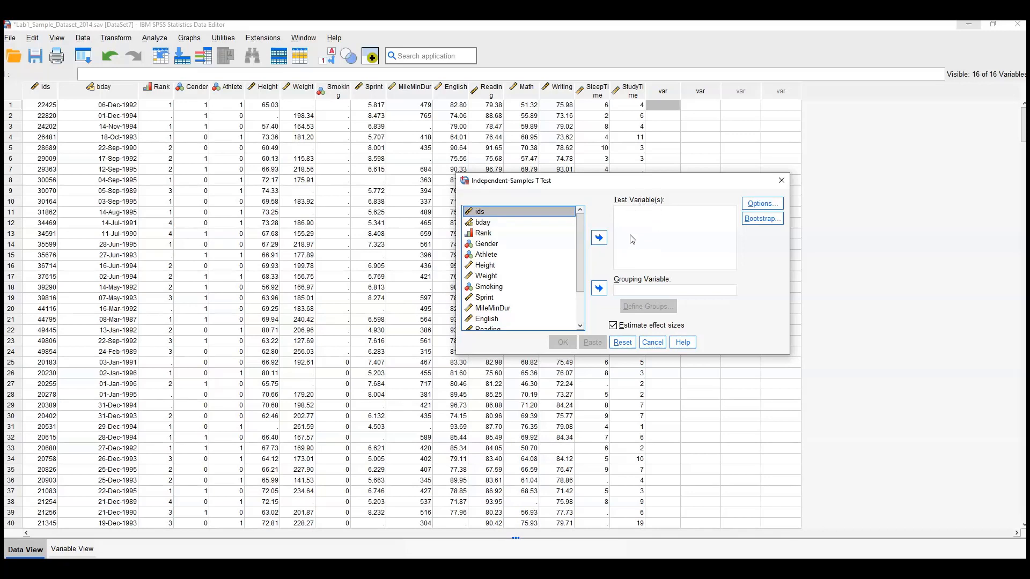
Add Reading, Math and SleepTime as the test variables of the independent-samples t test.
drag(580, 247, 580, 266)
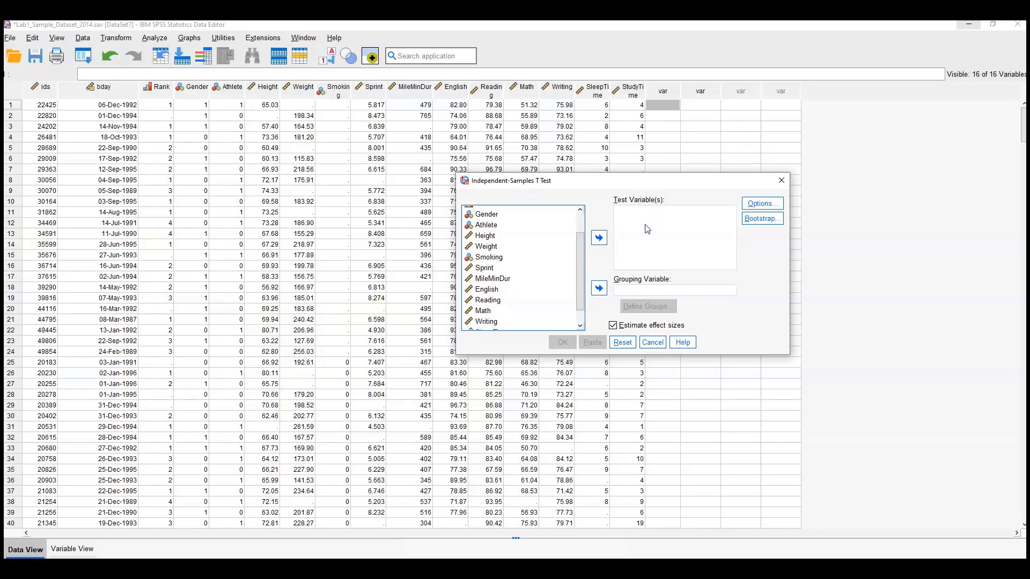
click(502, 301)
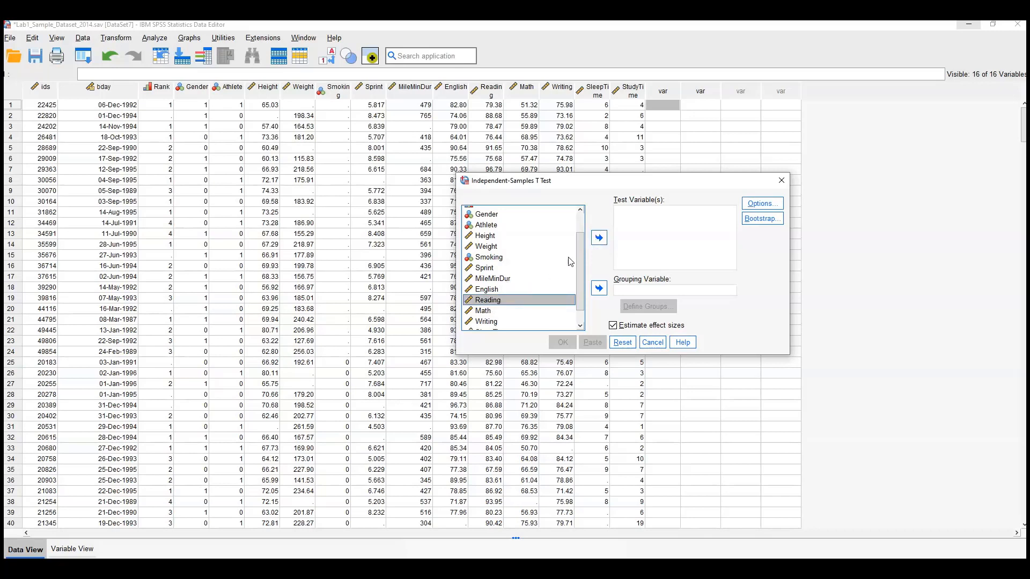
click(599, 237)
click(502, 301)
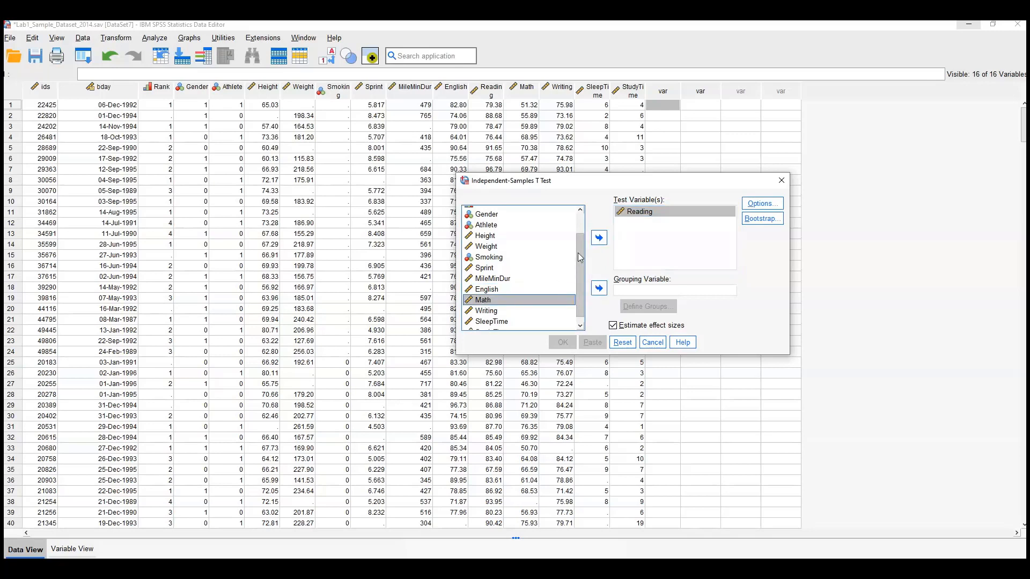
click(599, 237)
click(491, 314)
click(599, 237)
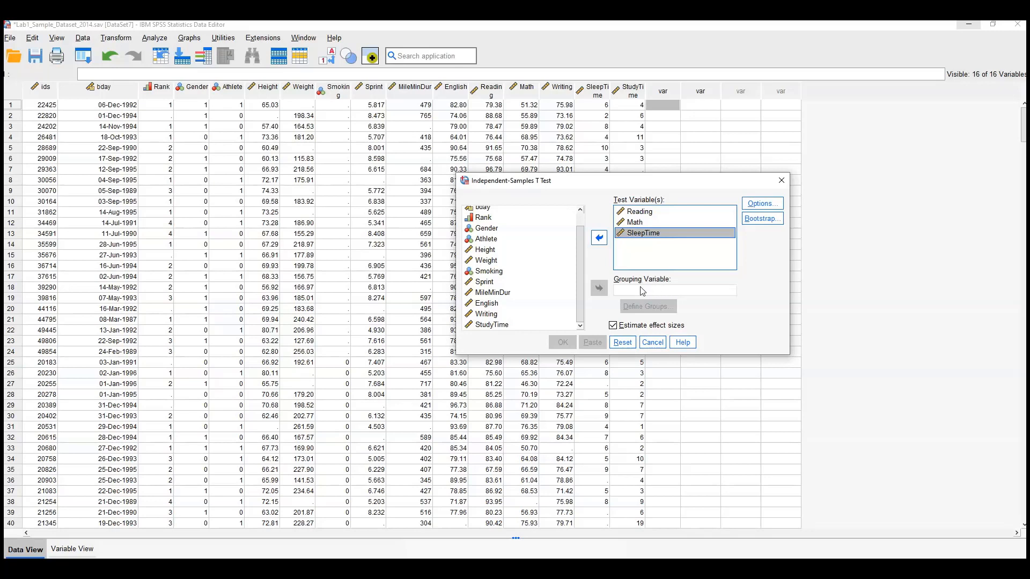
Set Gender as the grouping variable.
click(576, 280)
click(512, 230)
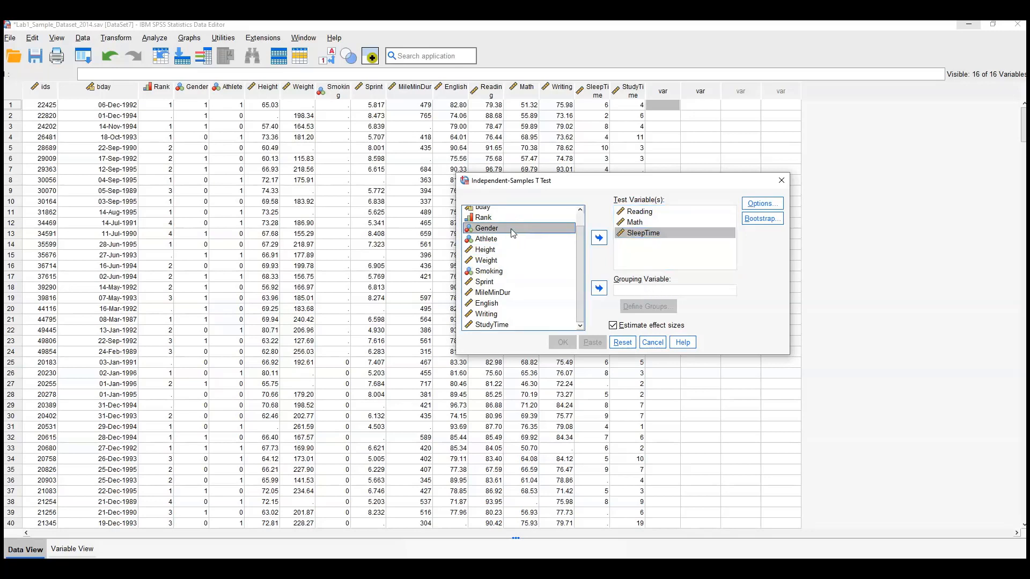
click(599, 289)
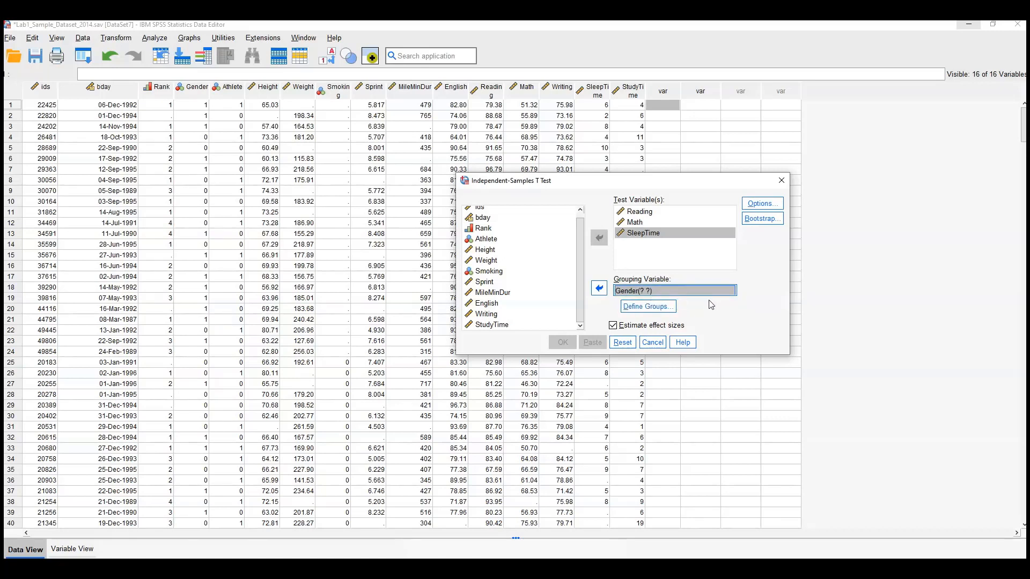
Define Group 1 as 0 and Group 2 as 1, run the independent-samples t test and maximize the output window.
click(652, 311)
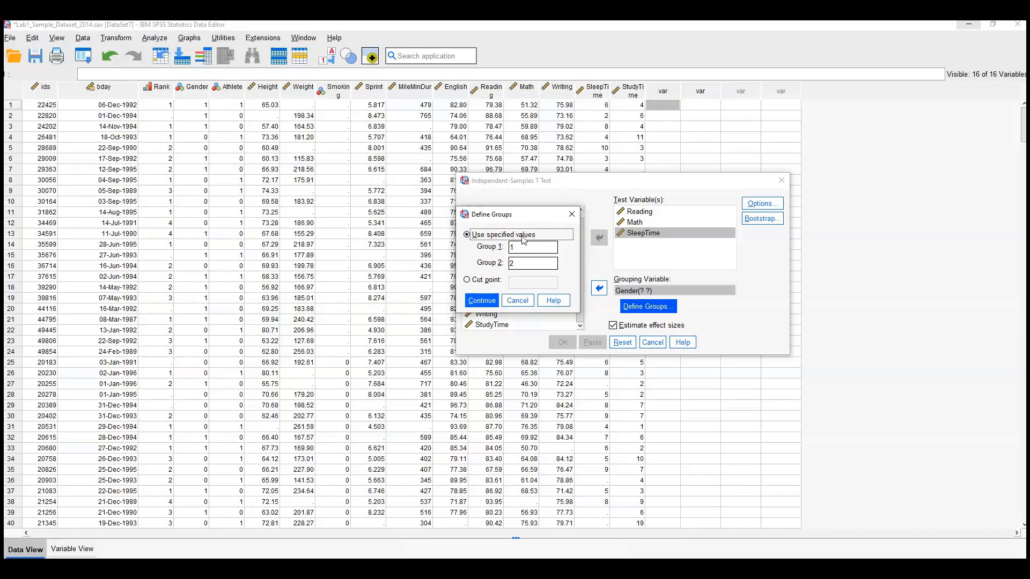
click(521, 249)
key(BackSpace)
text(0)
key(BackSpace)
text(1)
click(482, 301)
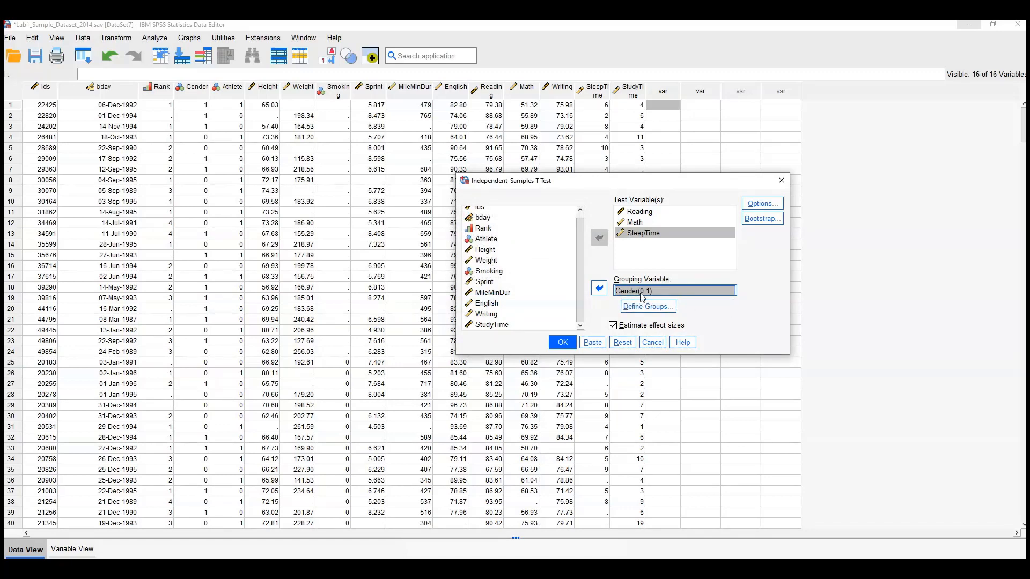
click(562, 342)
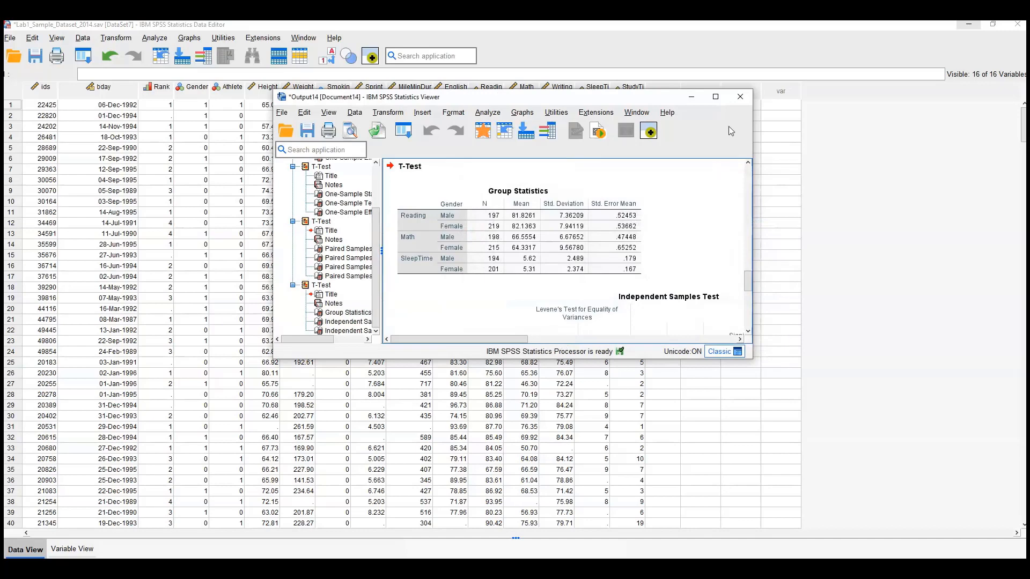
click(715, 96)
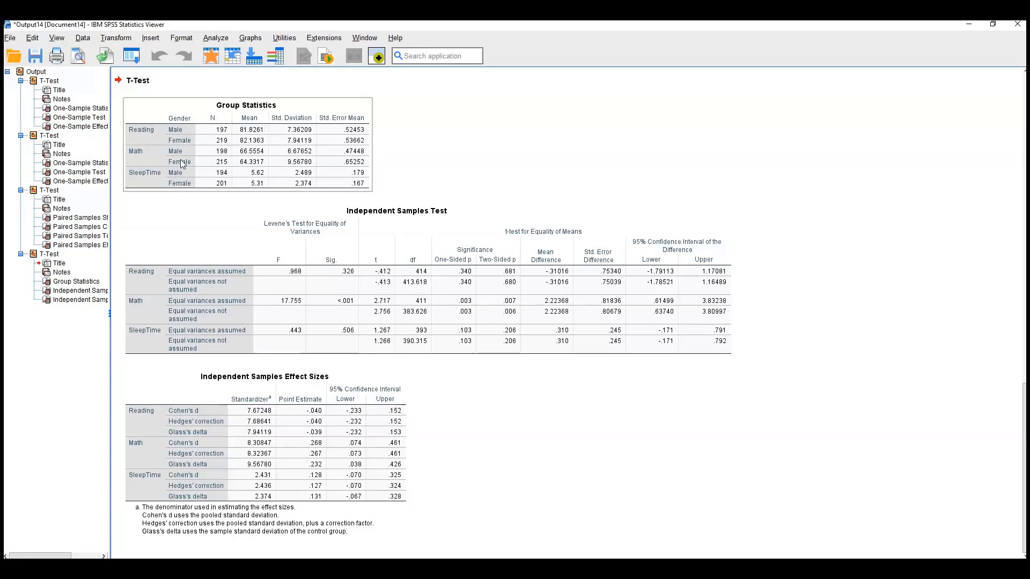
Examine Levene's test, the two-sided p values and the group means and standard deviations for Reading, Math and SleepTime by gender.
click(363, 225)
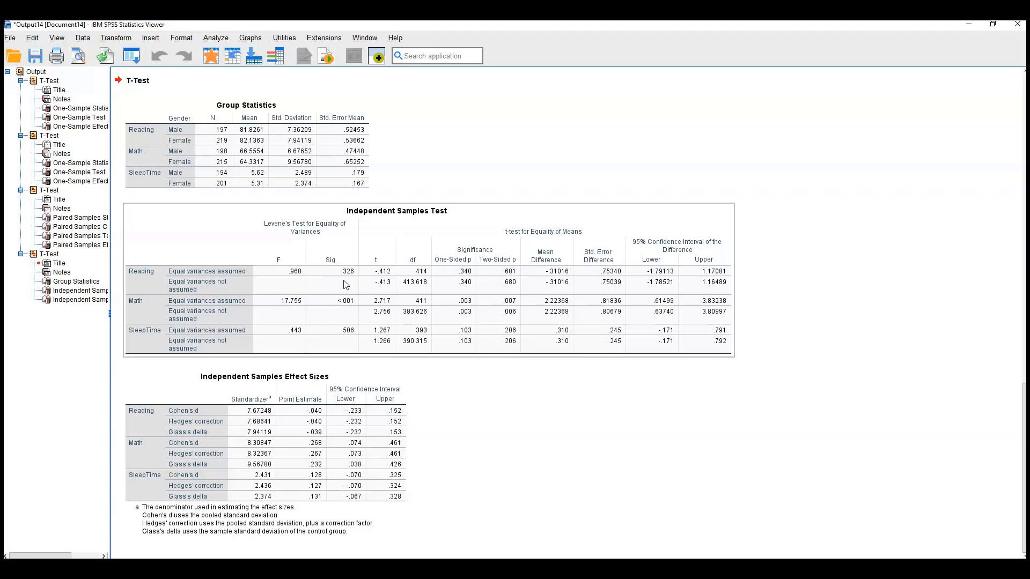
click(301, 124)
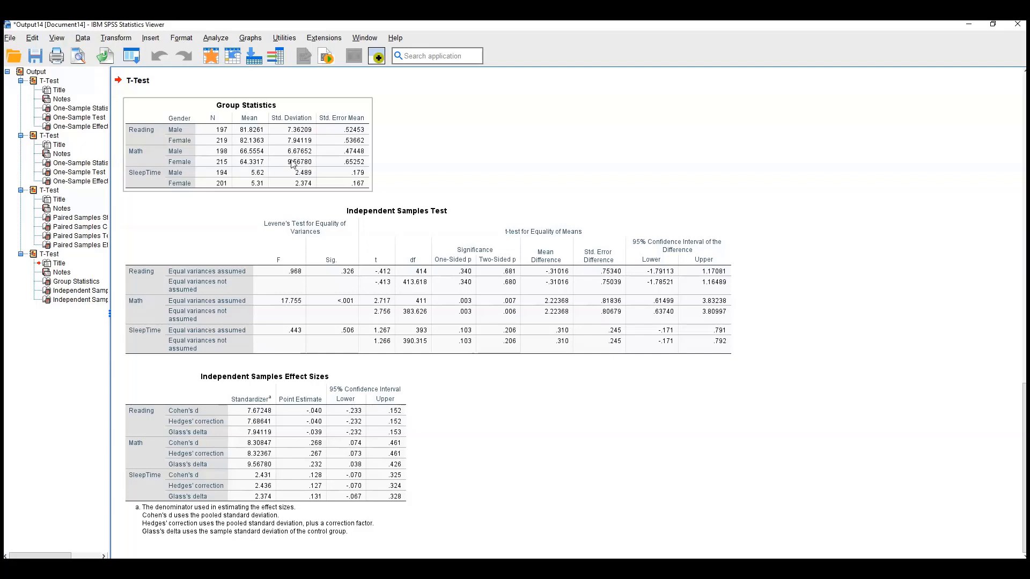
click(330, 251)
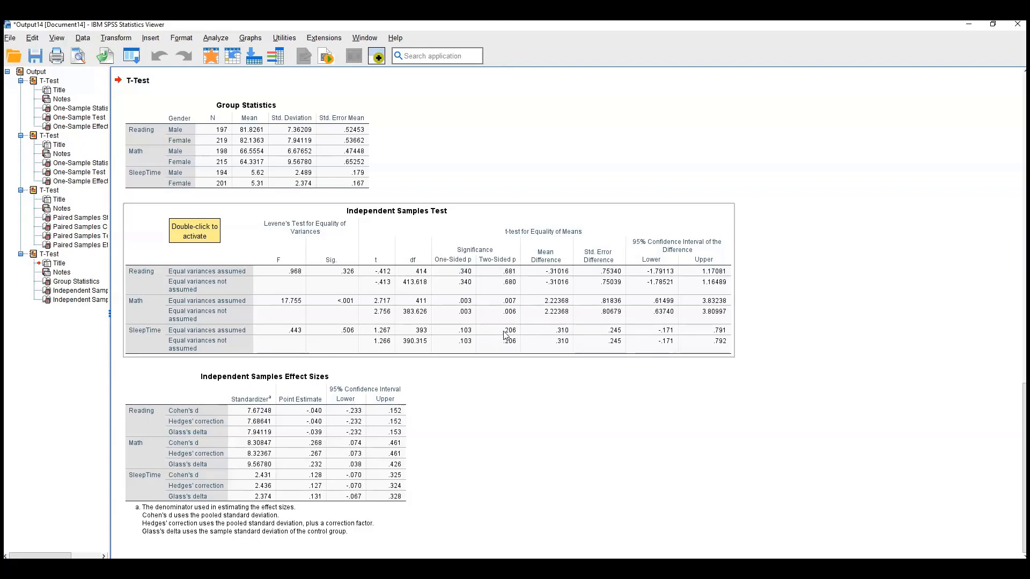
click(236, 188)
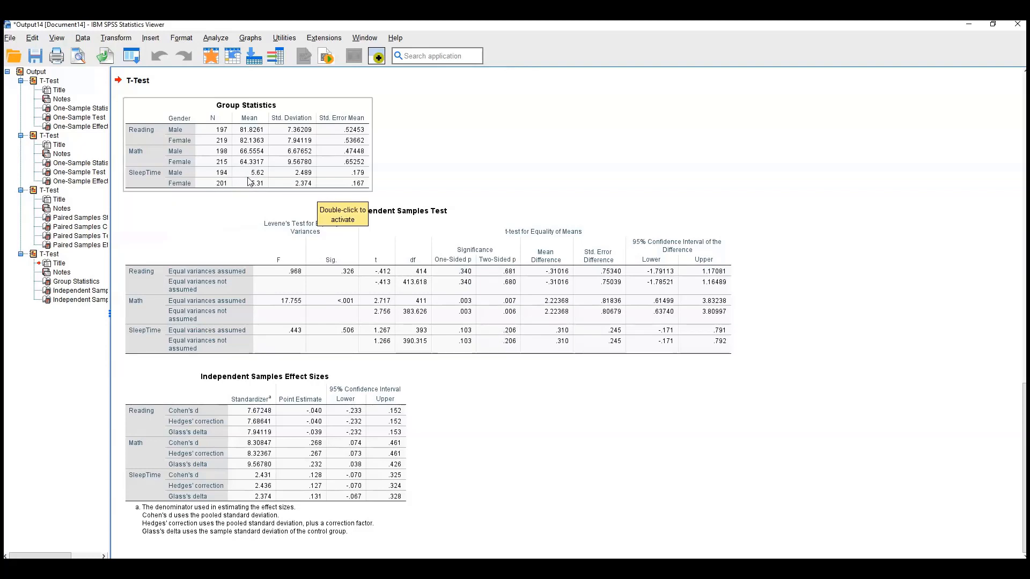
click(508, 364)
click(507, 342)
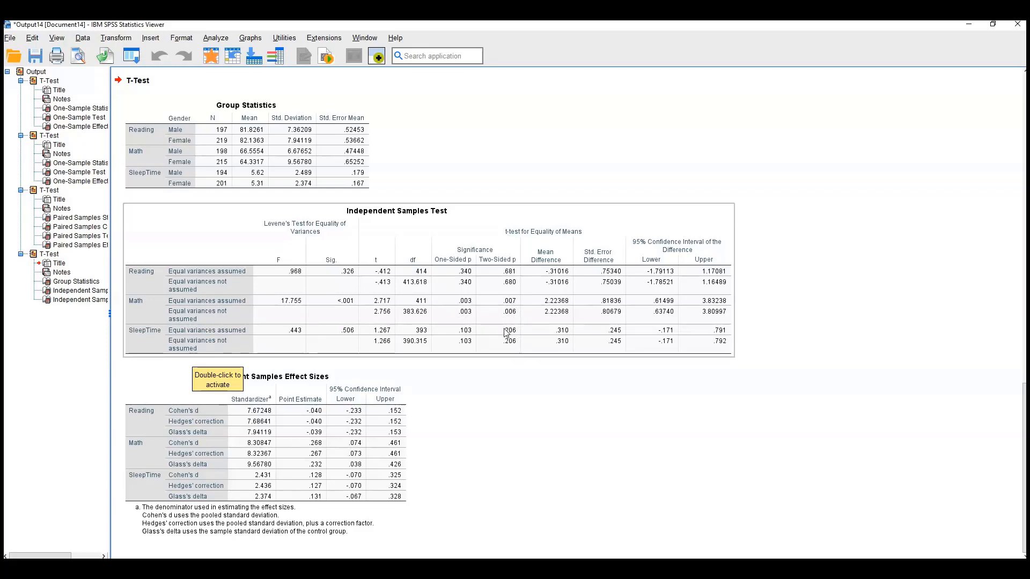
Review the output of all the t tests, from the one-sample tables through the paired-samples to the independent-samples tables.
scroll(504, 335, up, 20)
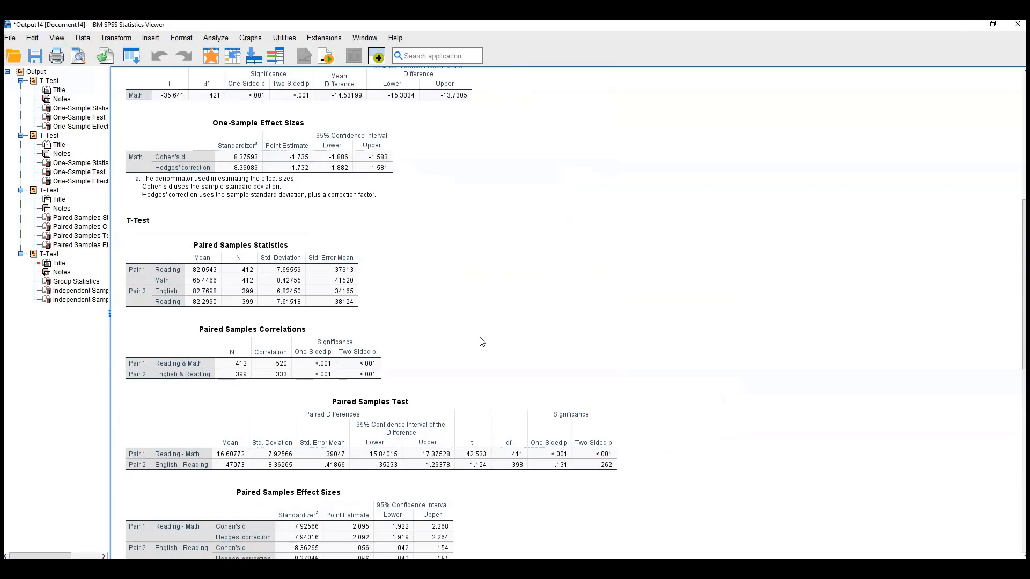
scroll(462, 340, up, 3)
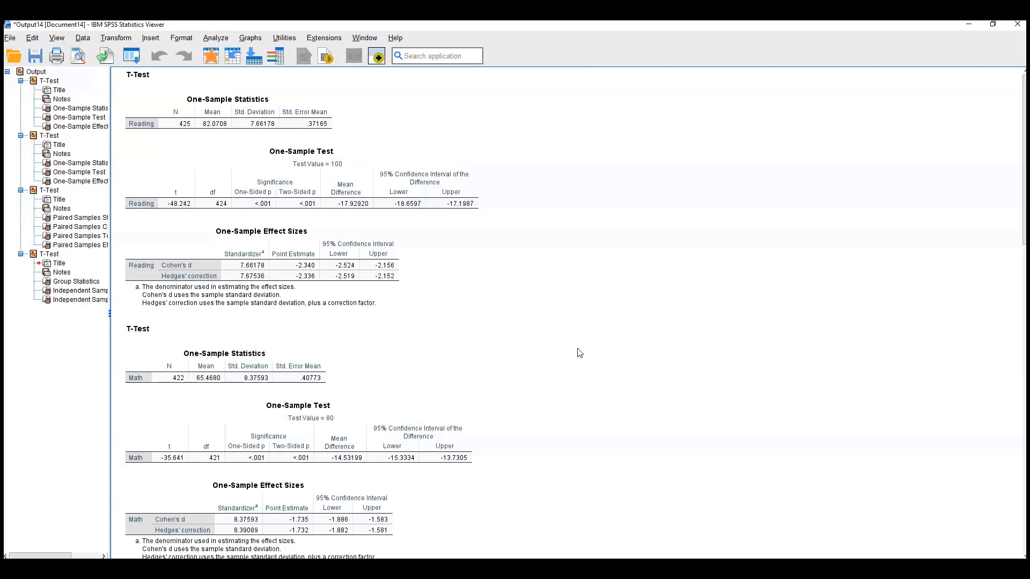
scroll(580, 354, down, 15)
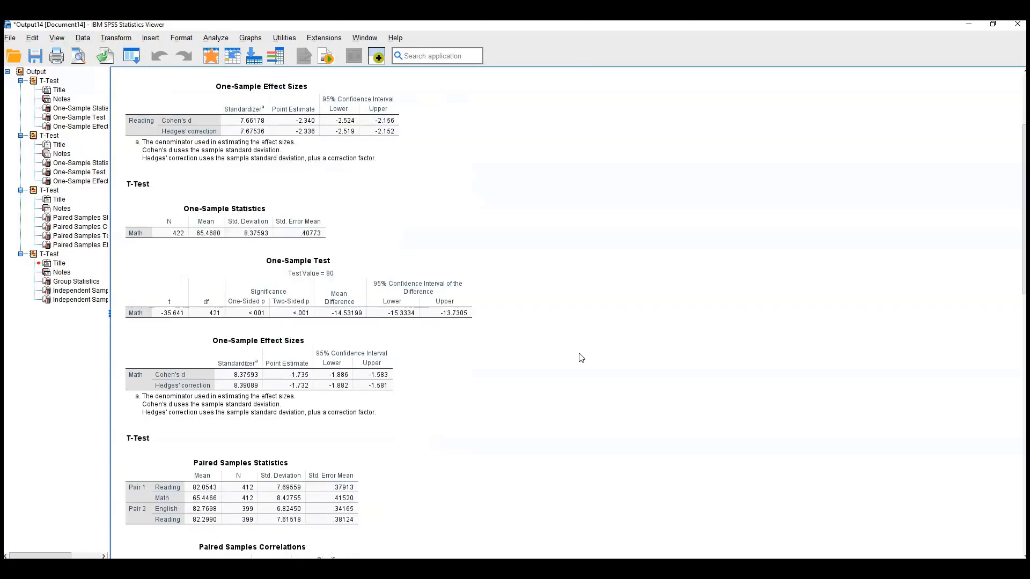
click(402, 301)
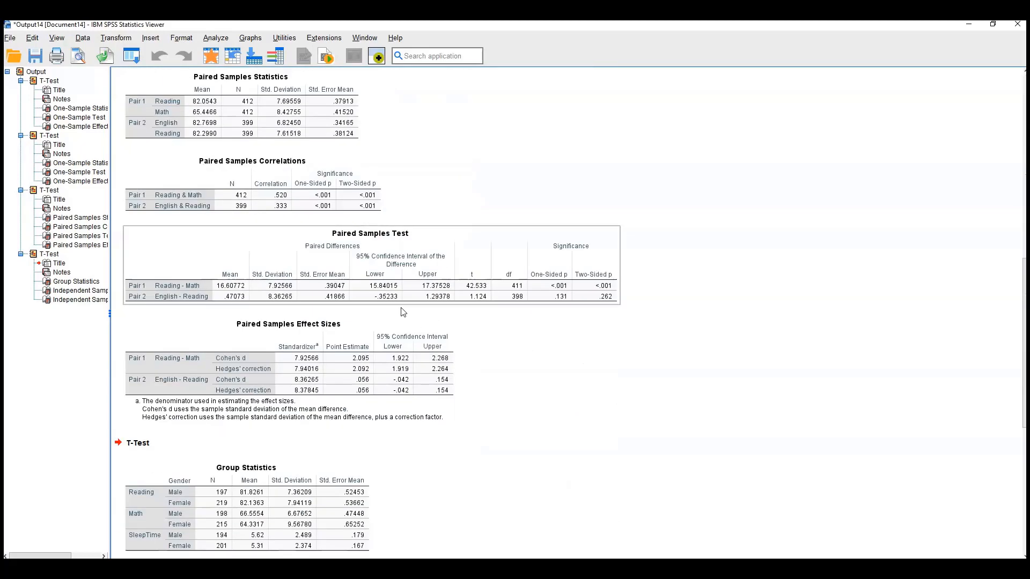
click(402, 318)
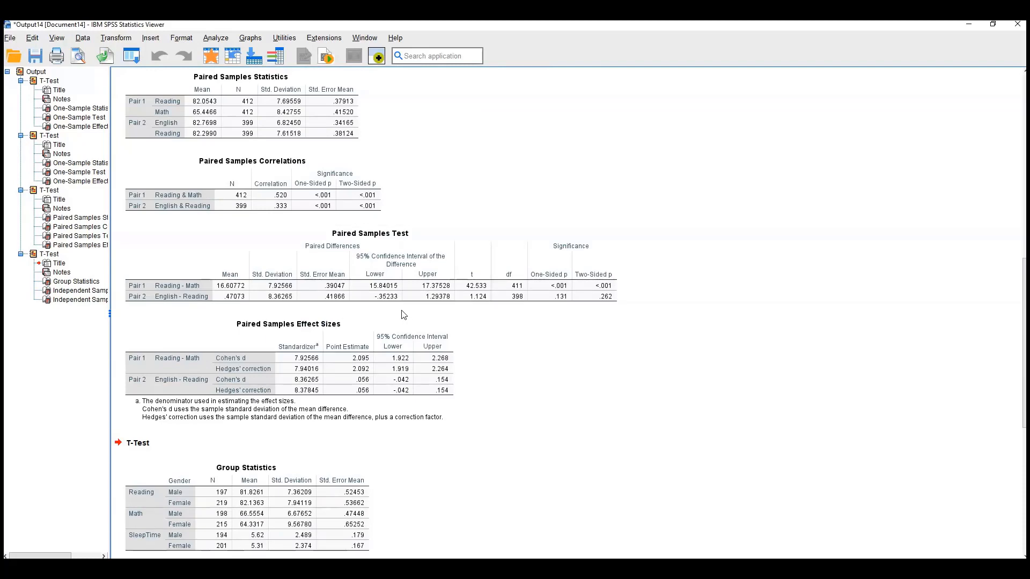
scroll(405, 317, down, 10)
click(417, 325)
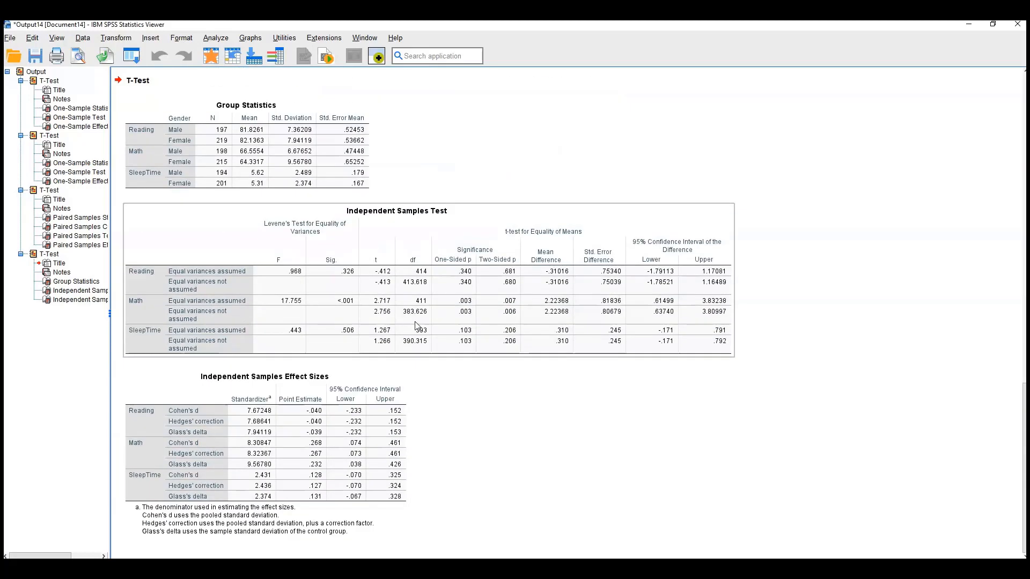
scroll(417, 325, up, 2)
click(324, 228)
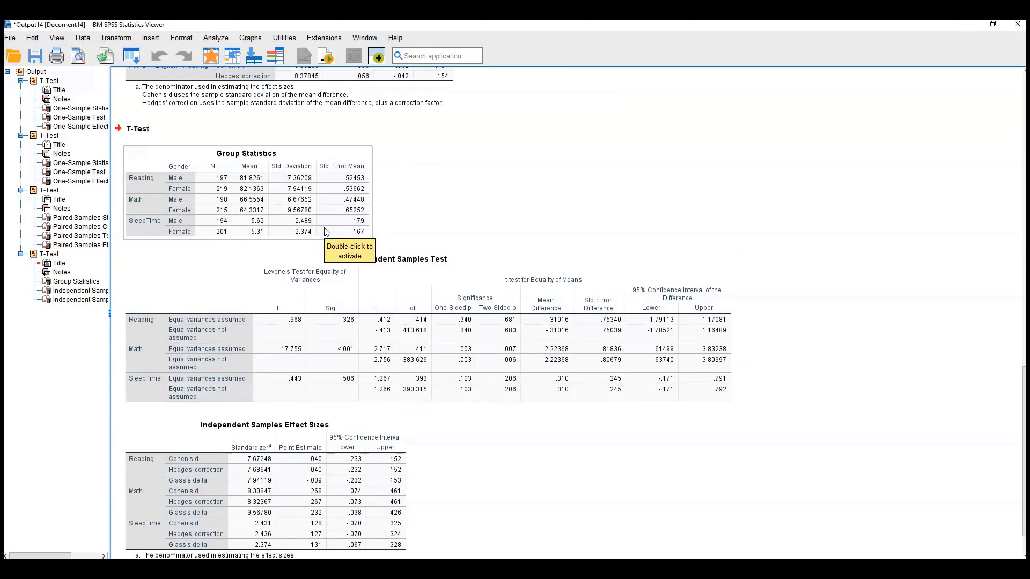
click(473, 281)
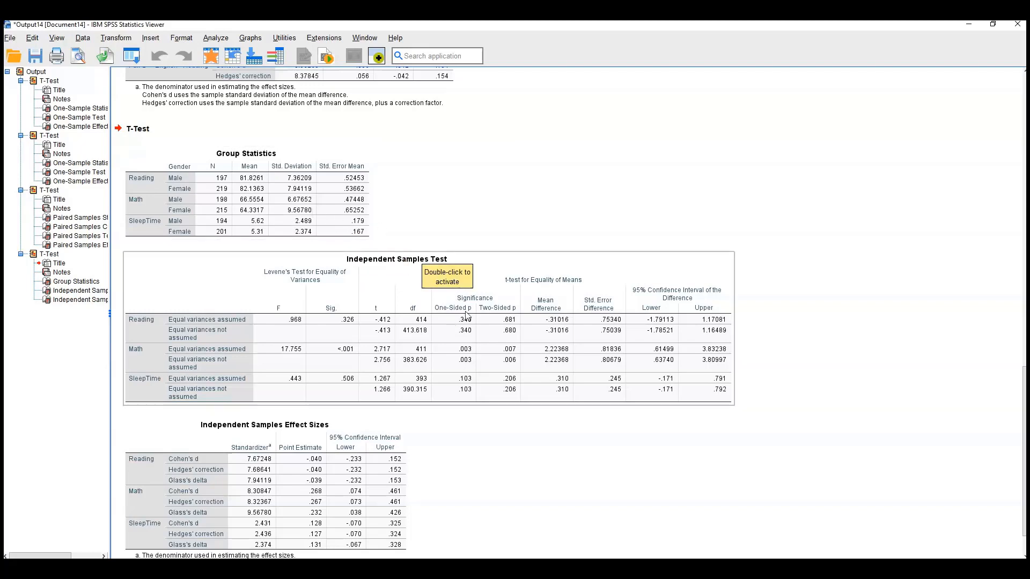